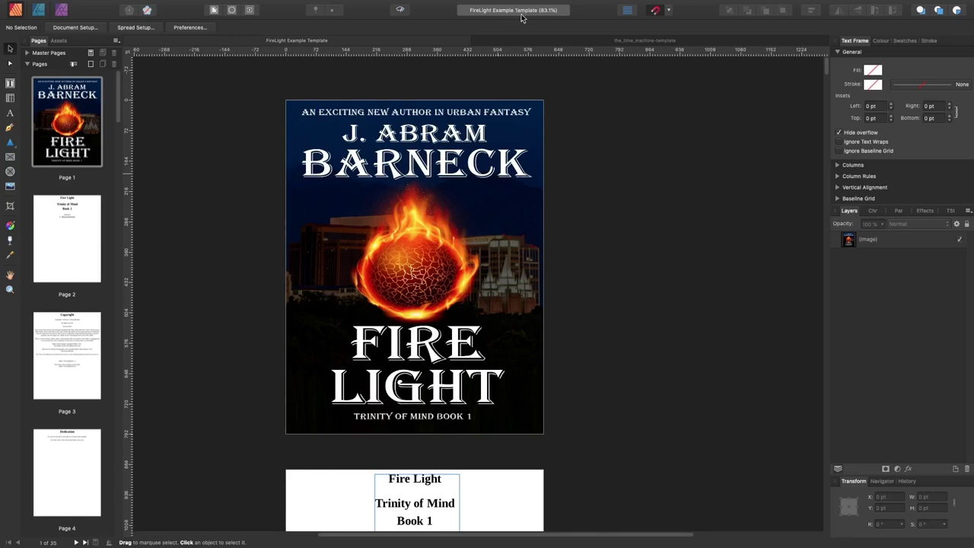
left_click(77, 121)
left_click(80, 242)
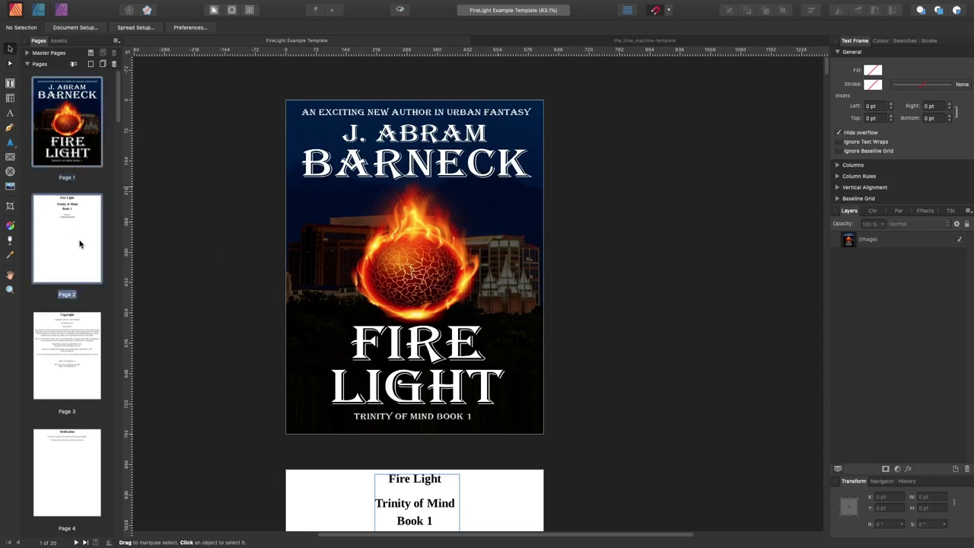
left_click(70, 356)
left_click(73, 457)
left_click(75, 250)
scroll(196, 285, "down", 3)
scroll(199, 291, "down", 10)
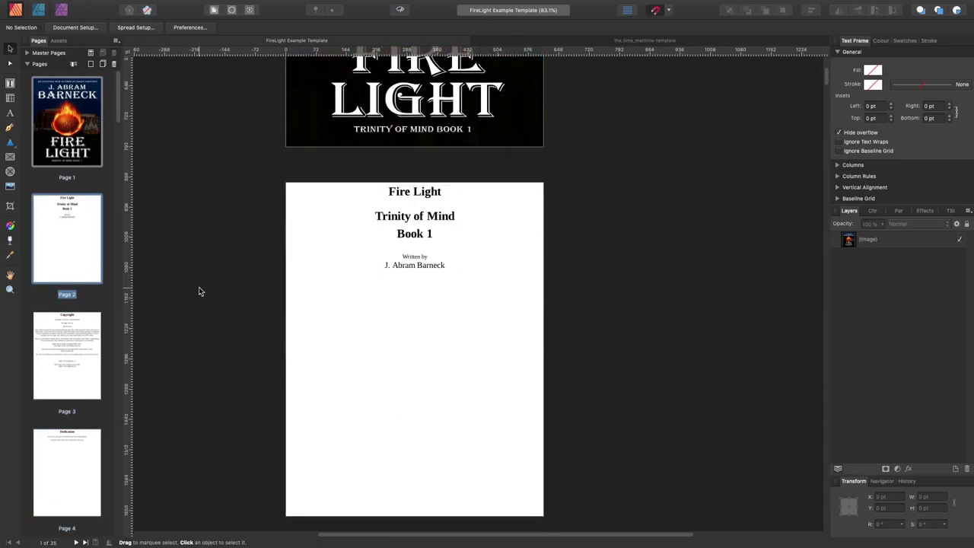
scroll(199, 291, "down", 10)
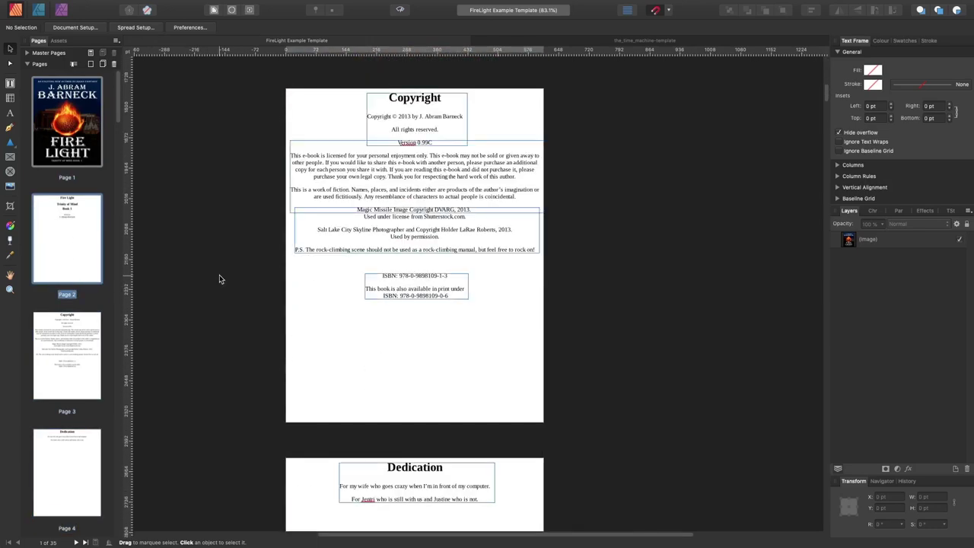
scroll(212, 275, "down", 10)
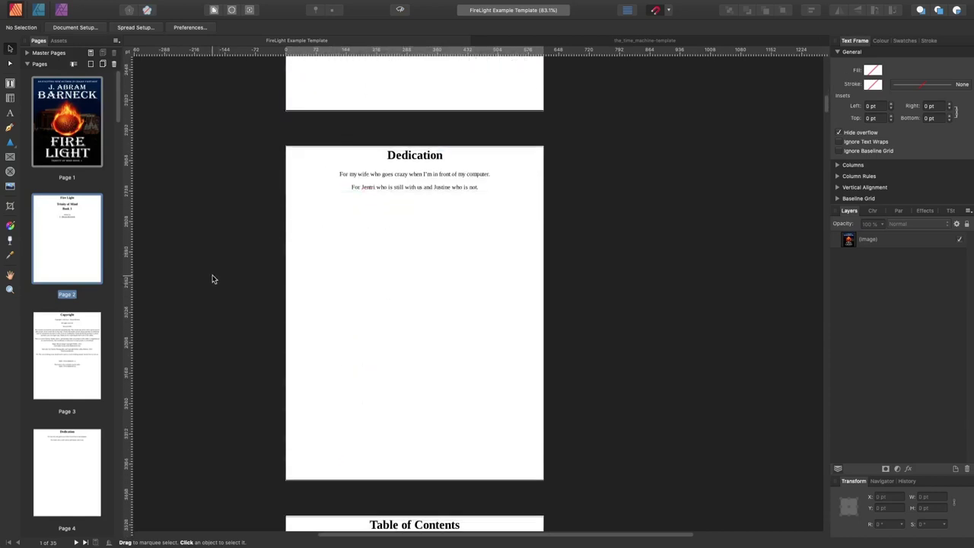
scroll(212, 279, "down", 5)
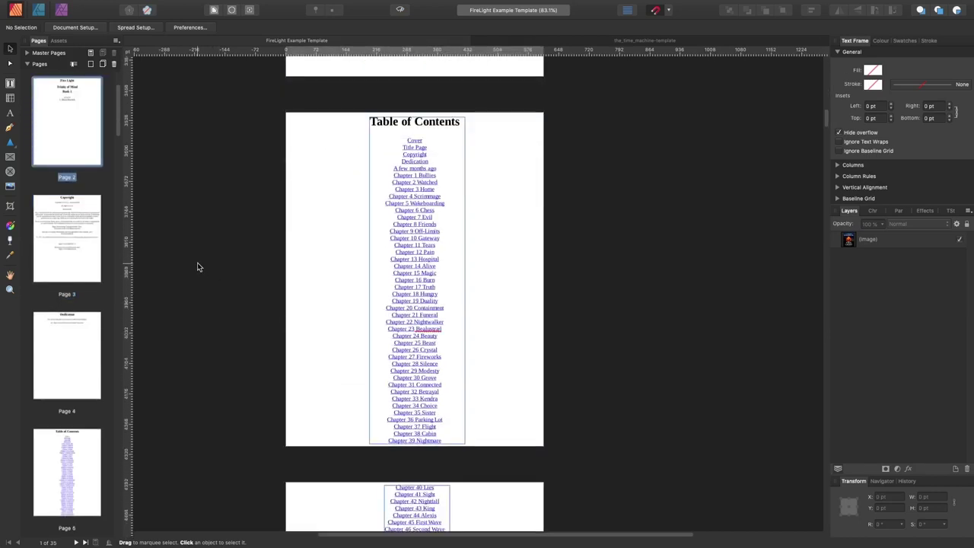
scroll(197, 268, "down", 5)
scroll(196, 268, "down", 10)
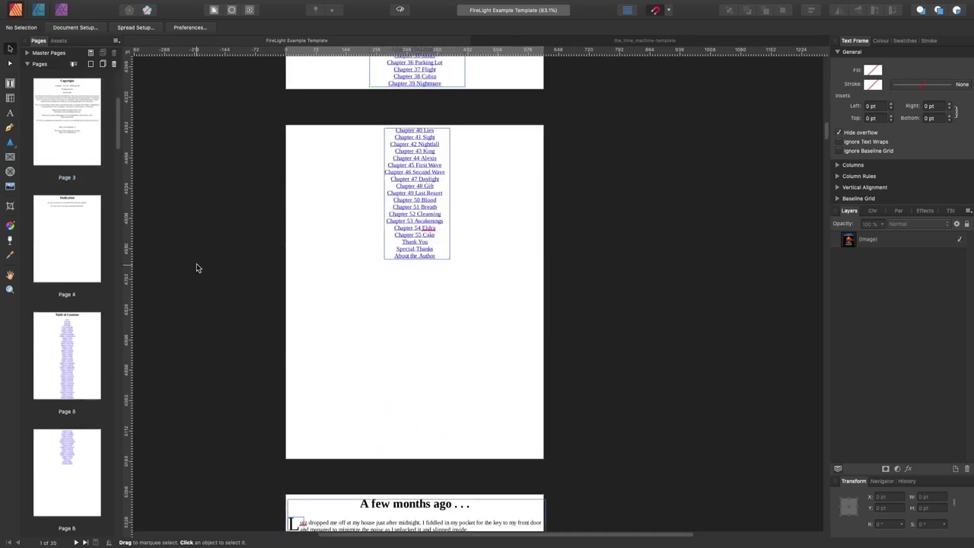
scroll(195, 265, "down", 3)
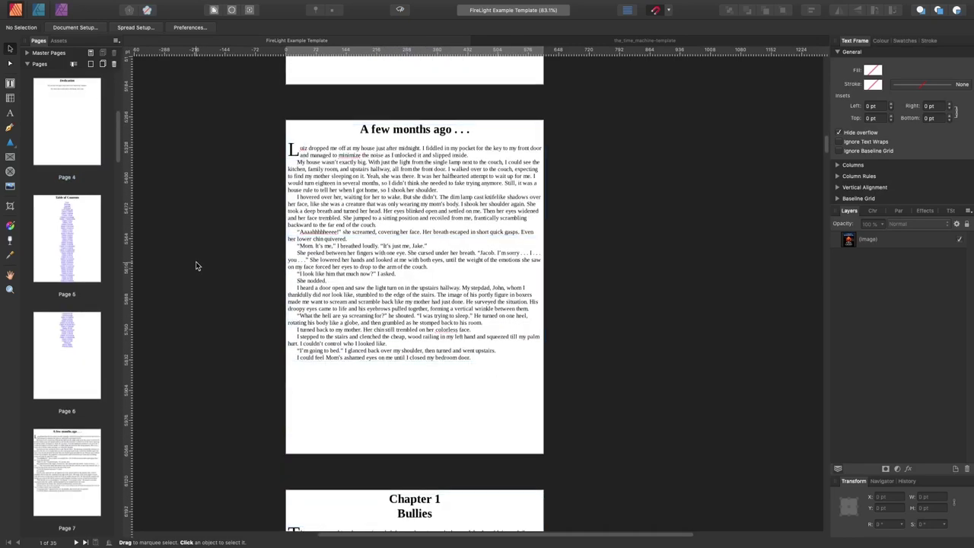
scroll(175, 249, "up", 6)
scroll(174, 252, "up", 15)
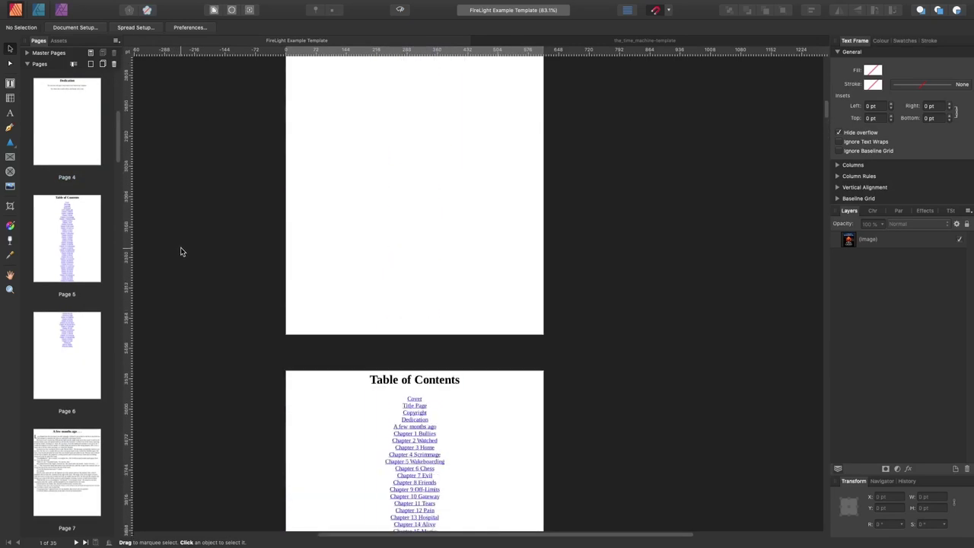
scroll(187, 252, "up", 12)
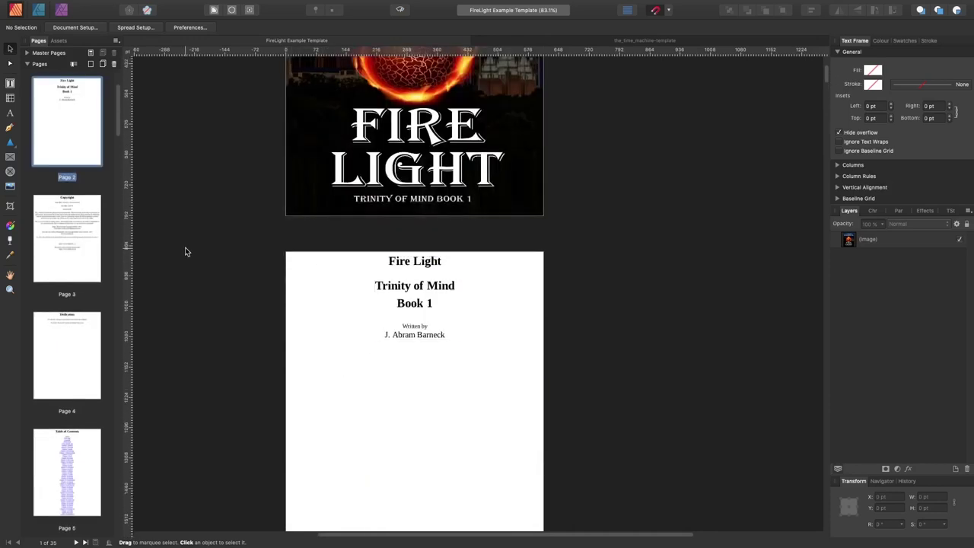
scroll(193, 248, "down", 3)
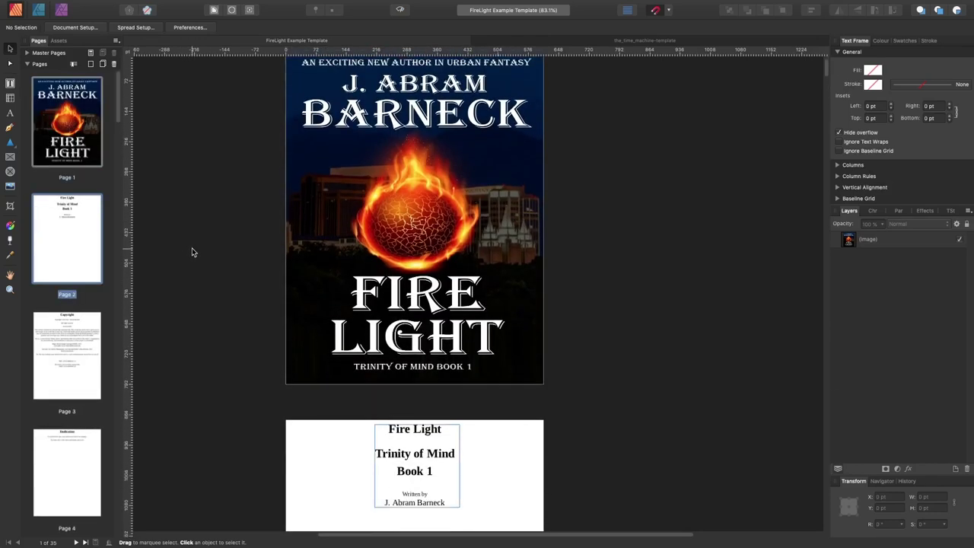
scroll(192, 247, "up", 1)
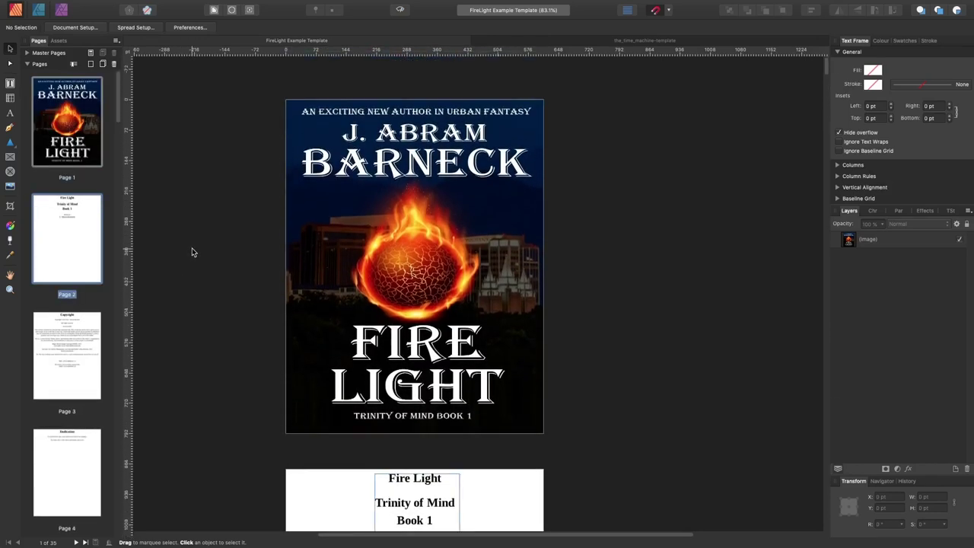
Select the FireLight cover to show it is one 612.8 × 792.7 pt placed image
left_click(366, 241)
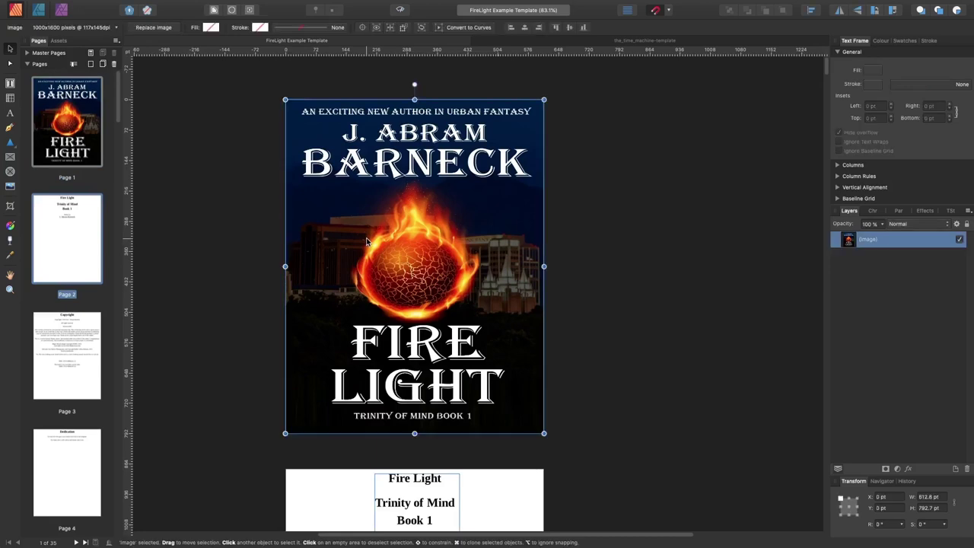
left_click(82, 125)
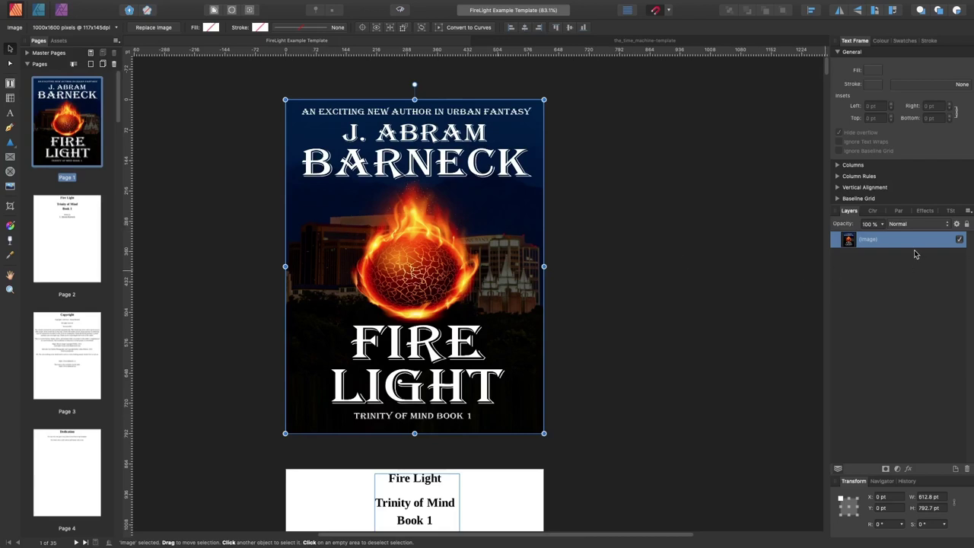
left_click(484, 498)
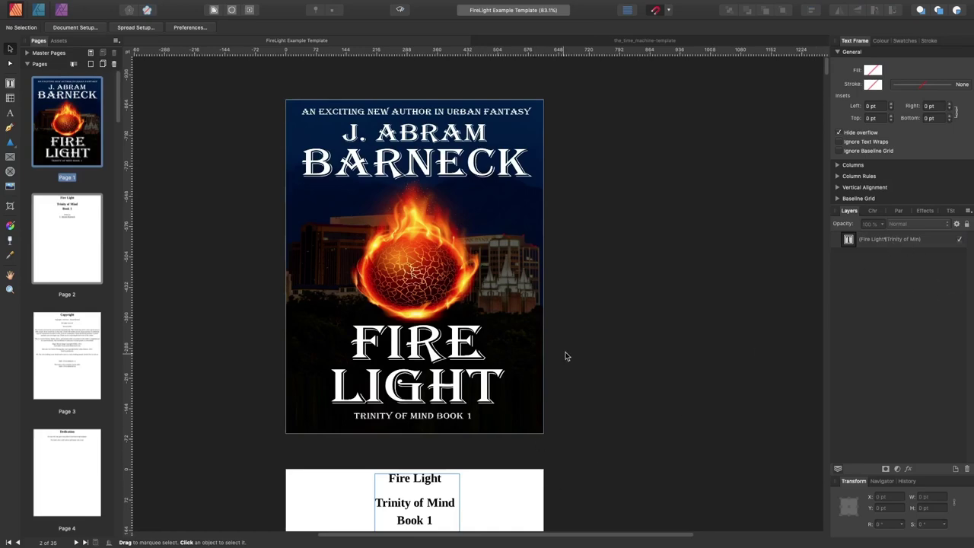
scroll(626, 380, "down", 10)
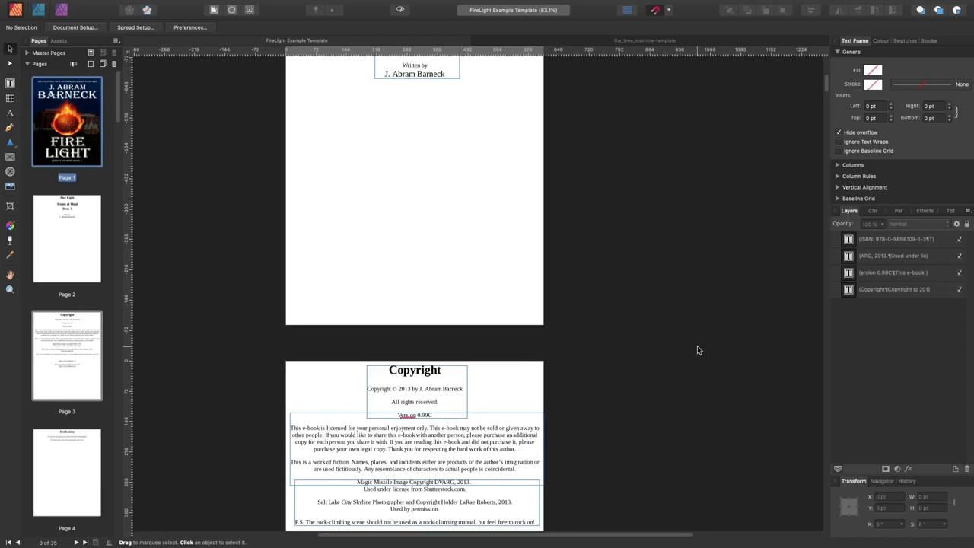
scroll(652, 253, "up", 10)
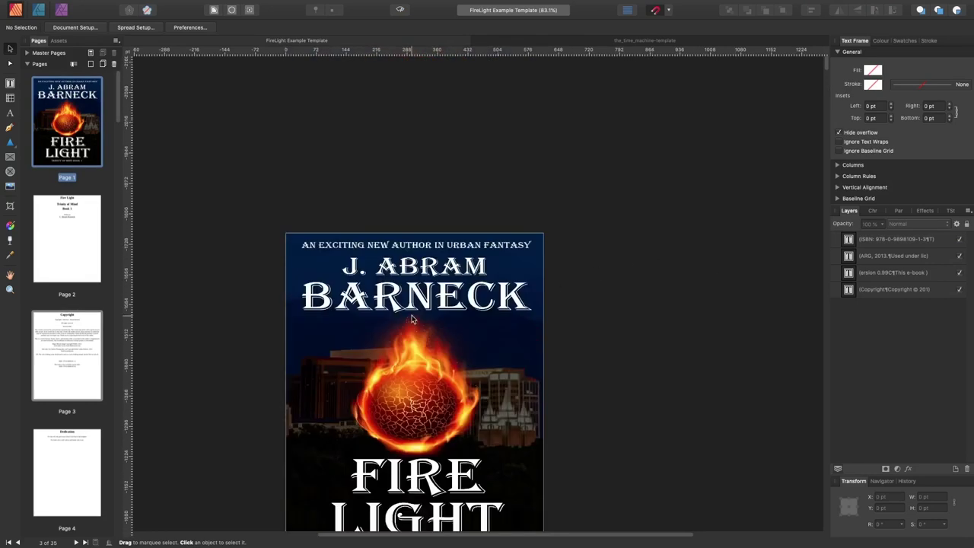
left_click(412, 320)
scroll(723, 211, "down", 2)
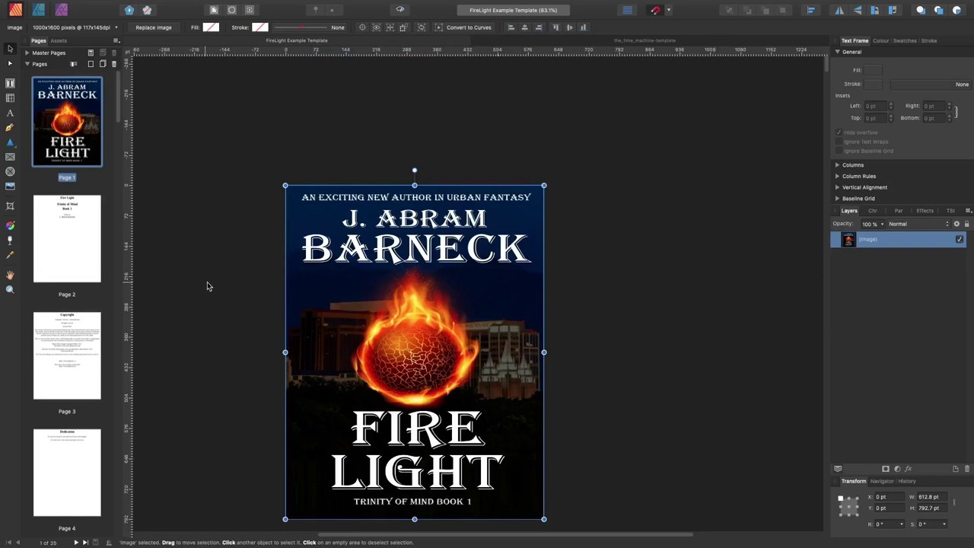
left_click(68, 244)
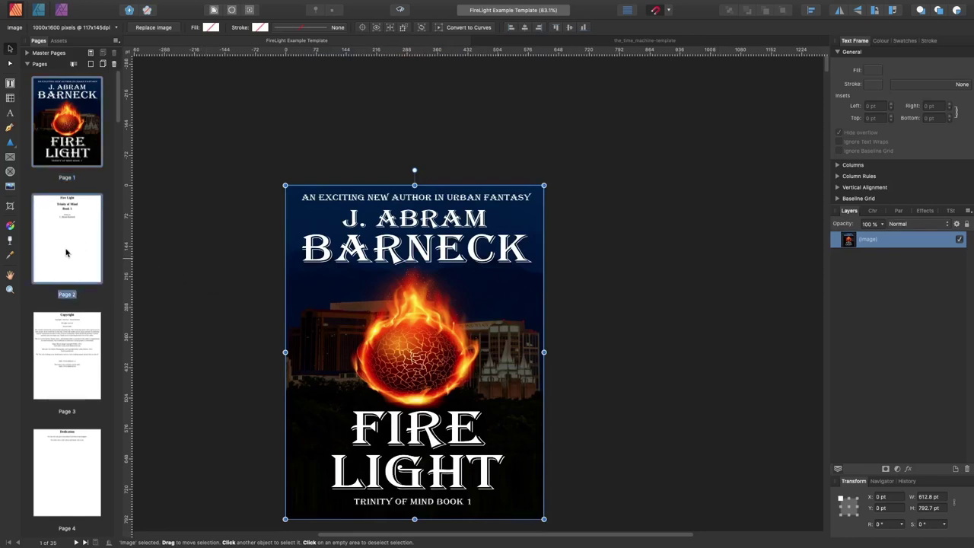
Inspect the title page's single text frame (Fire Light, Trinity of Mind, Book 1), then bring up the Copyright page
double_click(65, 251)
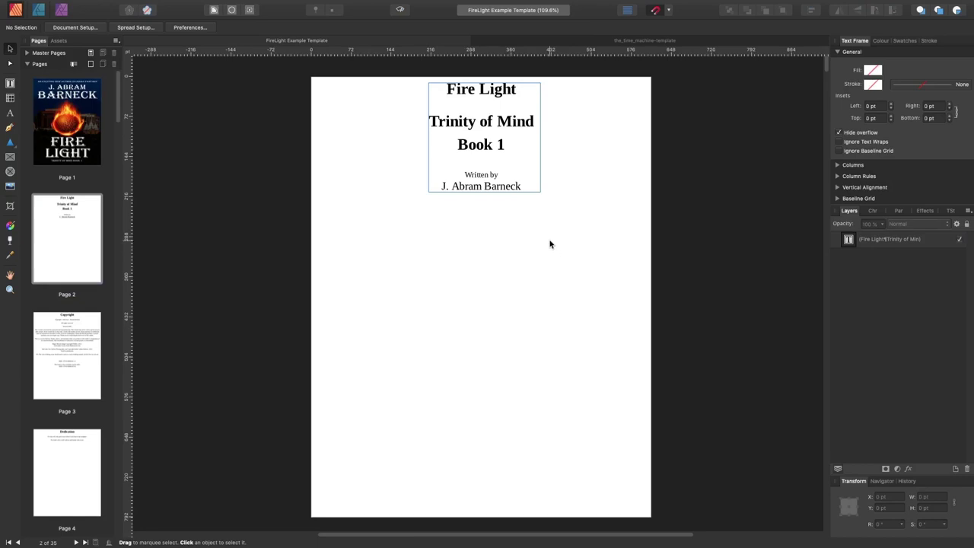
left_click(523, 169)
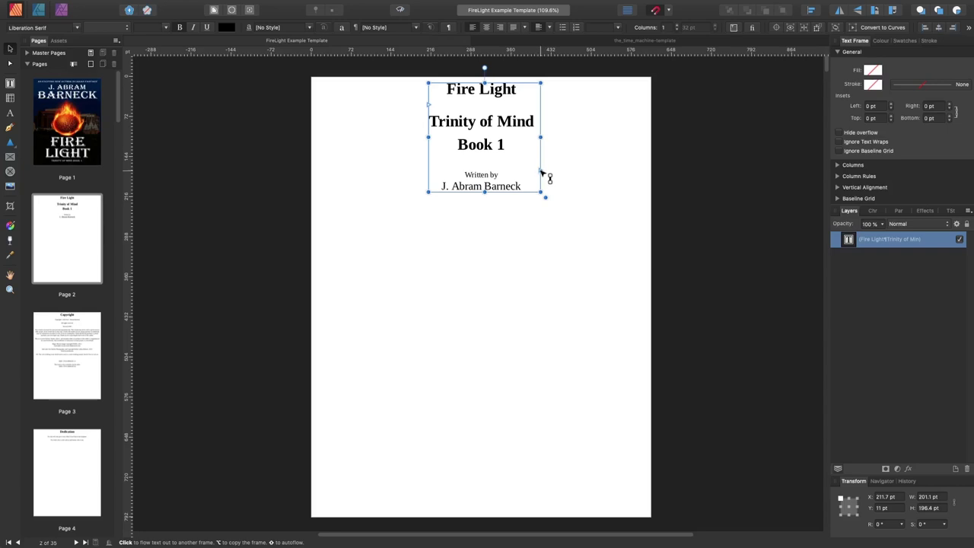
left_click(511, 307)
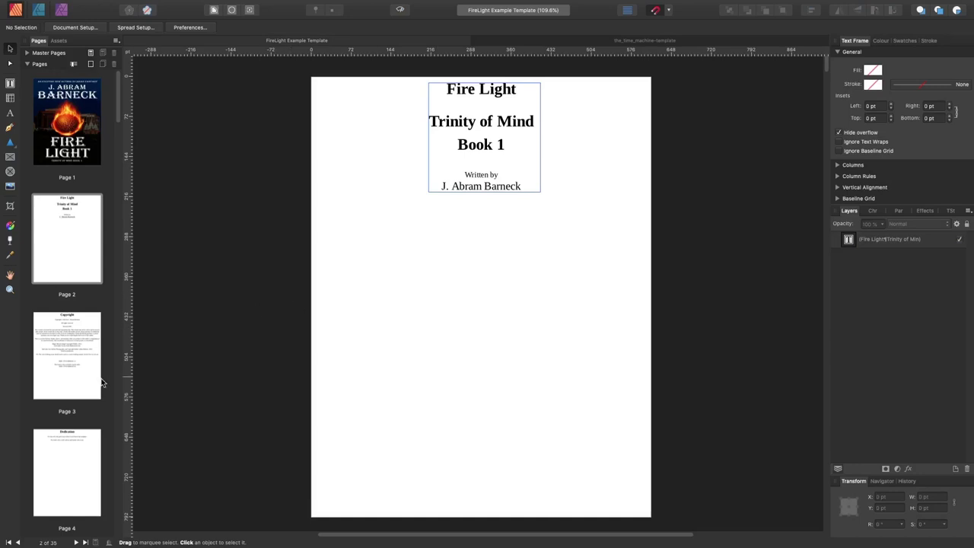
left_click(61, 362)
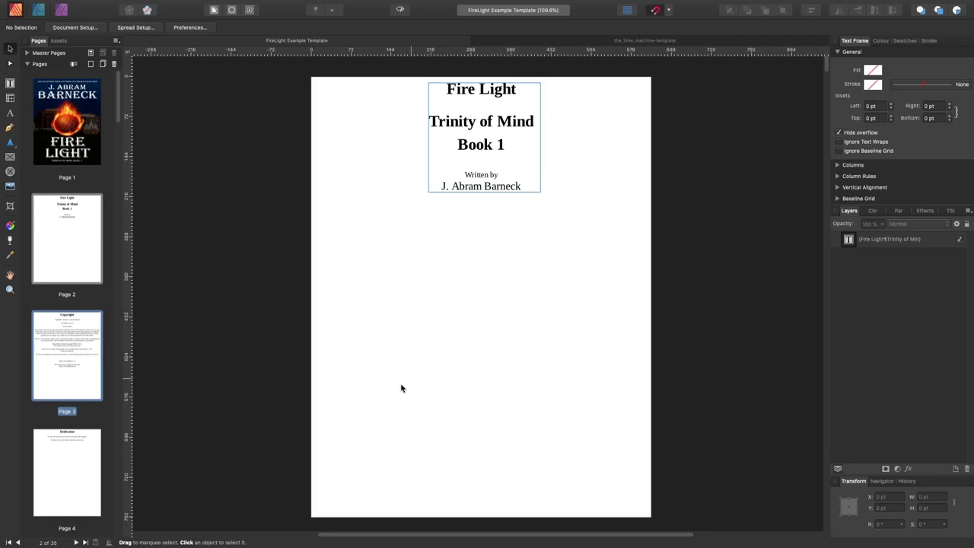
left_click(515, 165)
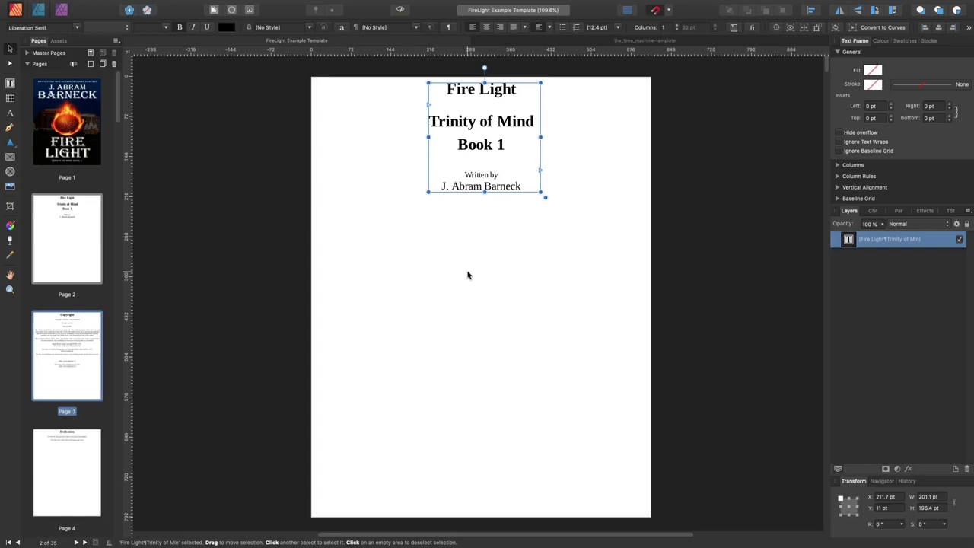
left_click(63, 262)
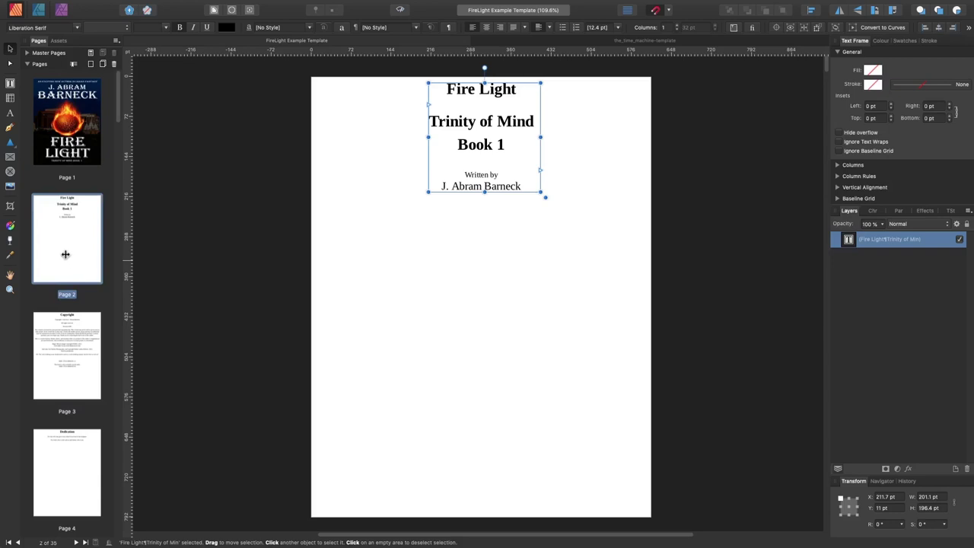
left_click(75, 358)
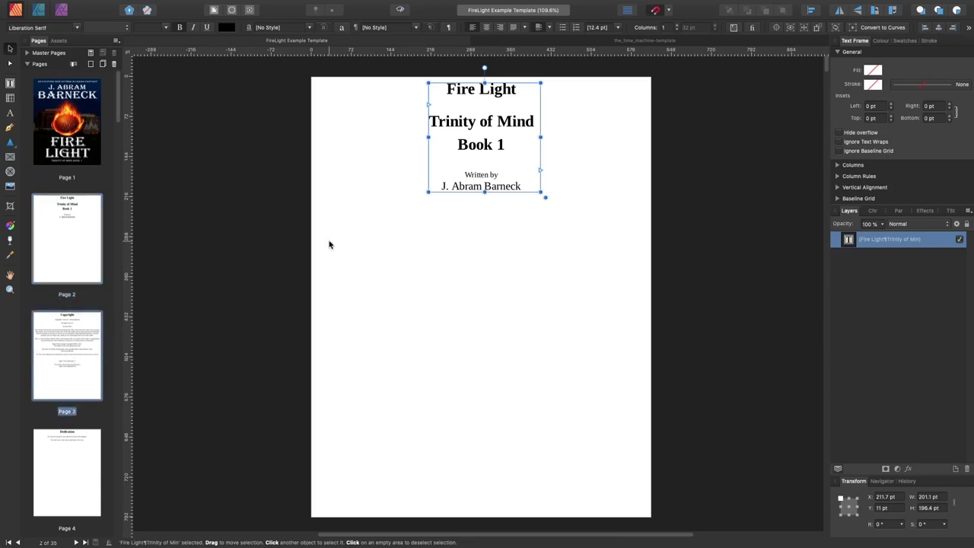
Select the copyright page's e-book licence, Magic Missile credits and ISBN frames, then open the Dedication page
double_click(83, 345)
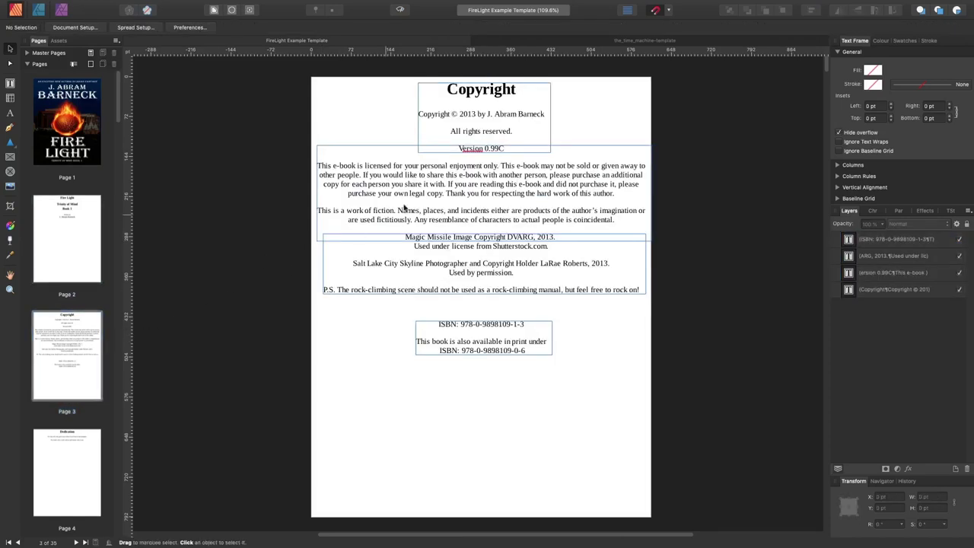
left_click(475, 194)
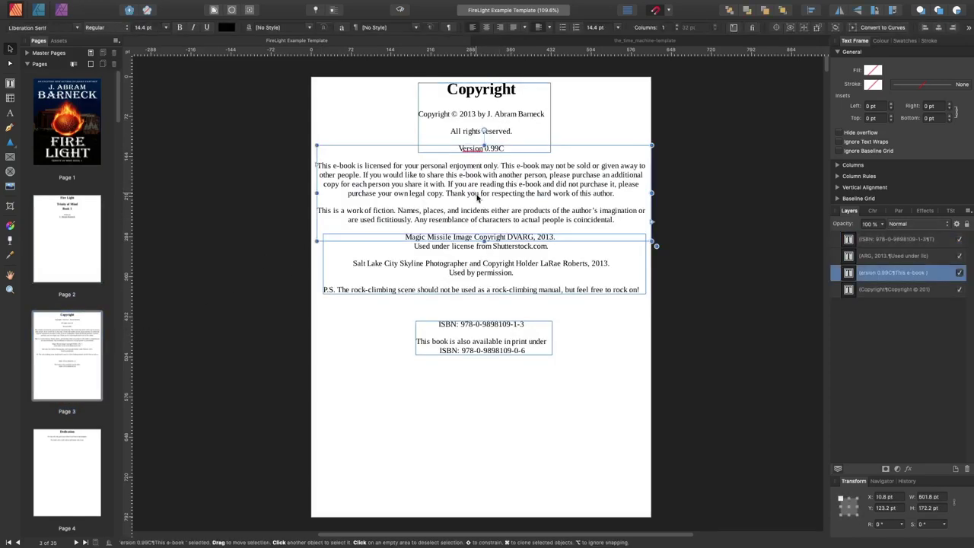
left_click(475, 273)
left_click(493, 347)
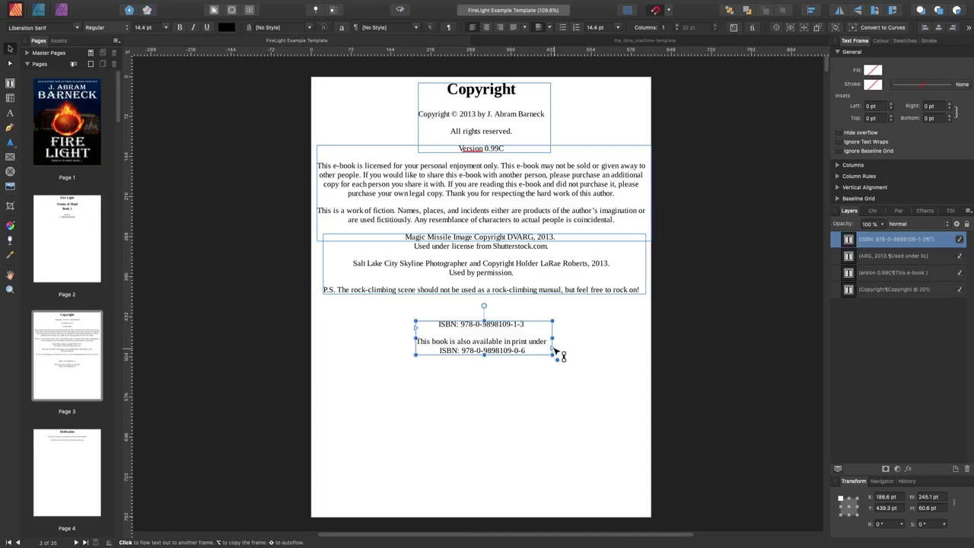
scroll(61, 363, "down", 5)
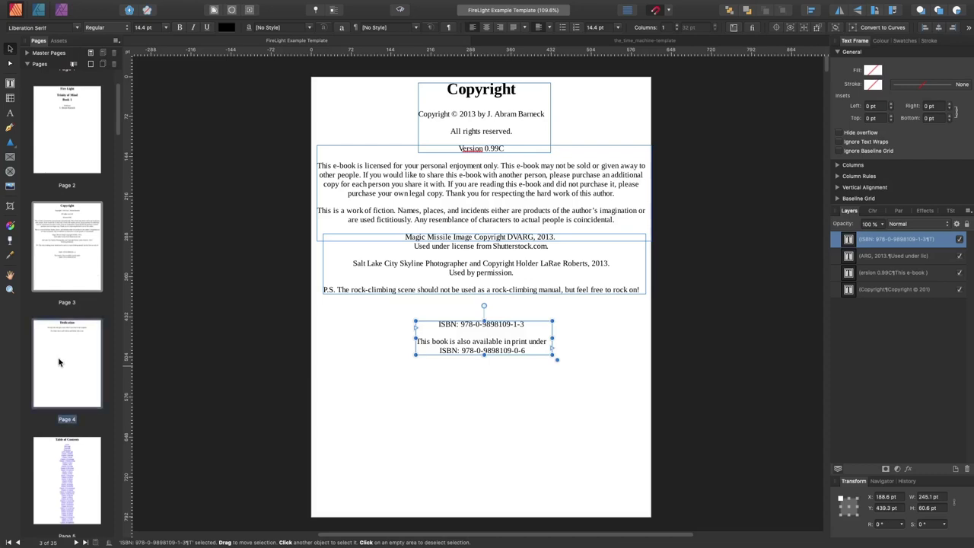
left_click(59, 362)
Open the Table of Contents, inspect the Chapter 13 Hospital link underline, then move to page 6
scroll(55, 358, "down", 4)
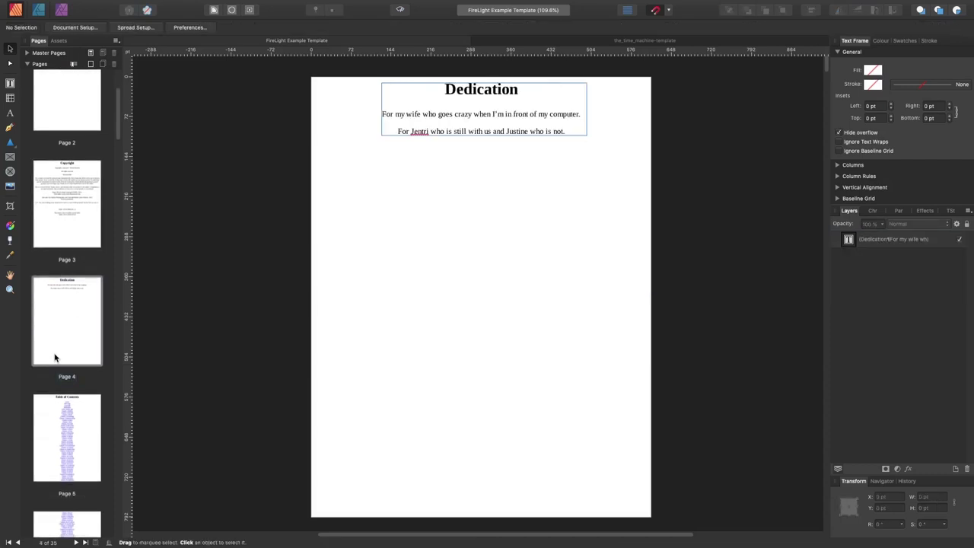
left_click(47, 384)
scroll(43, 404, "down", 4)
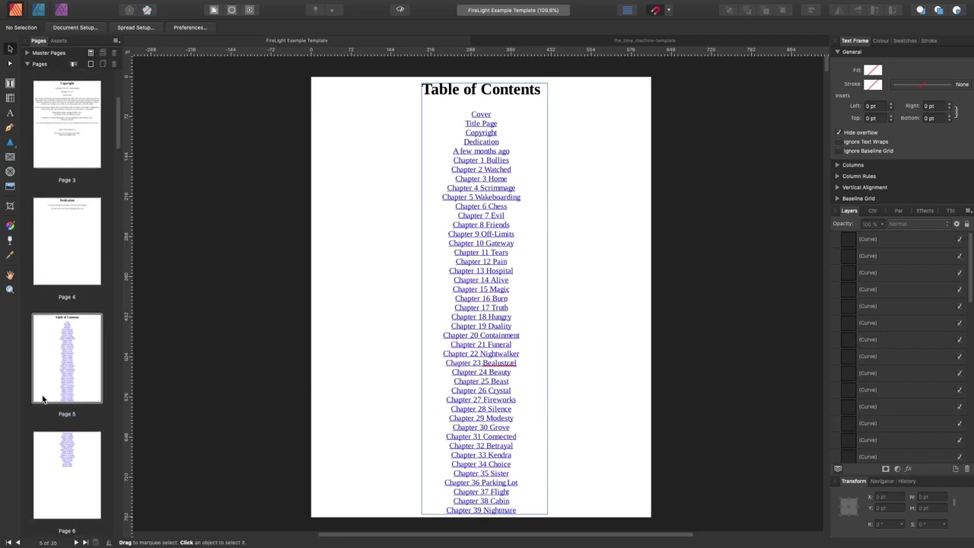
left_click(465, 275)
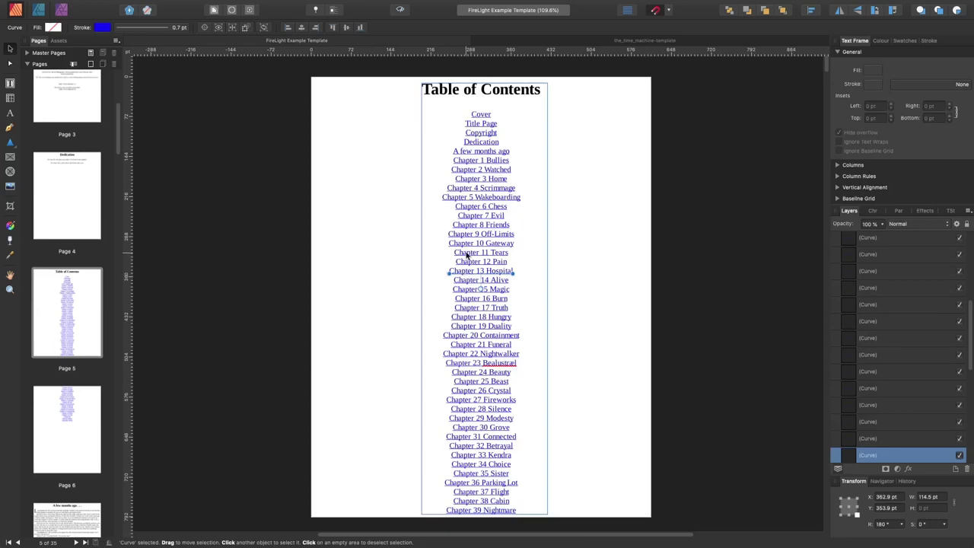
left_click(82, 417)
scroll(76, 421, "down", 5)
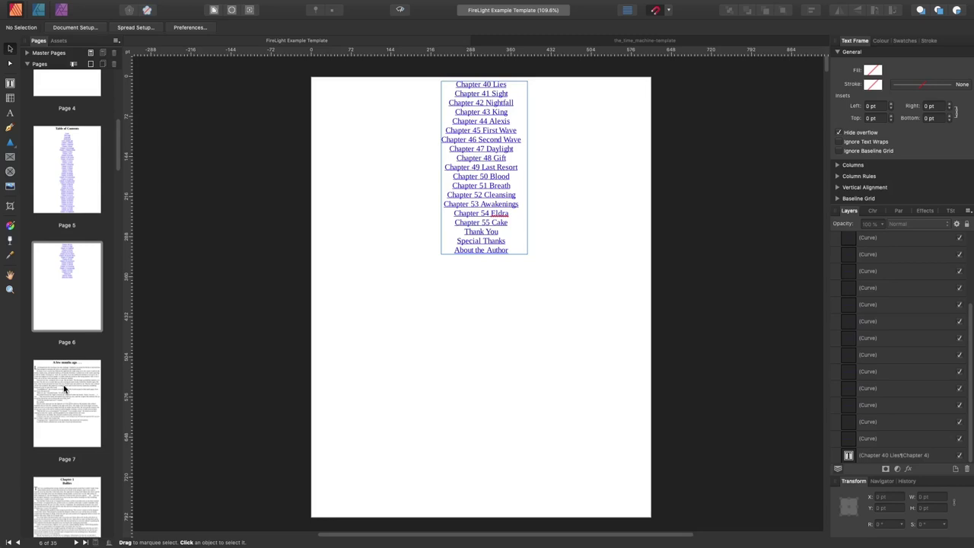
Page through page 7, Chapter 1 Bullies and page 9 to Chapter 2 Watched on page 10
left_click(65, 388)
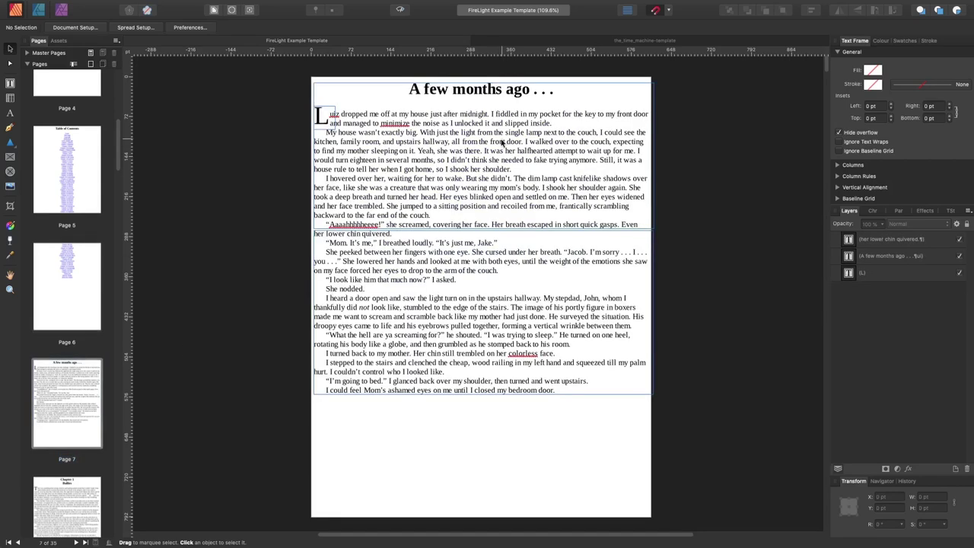
scroll(67, 457, "down", 3)
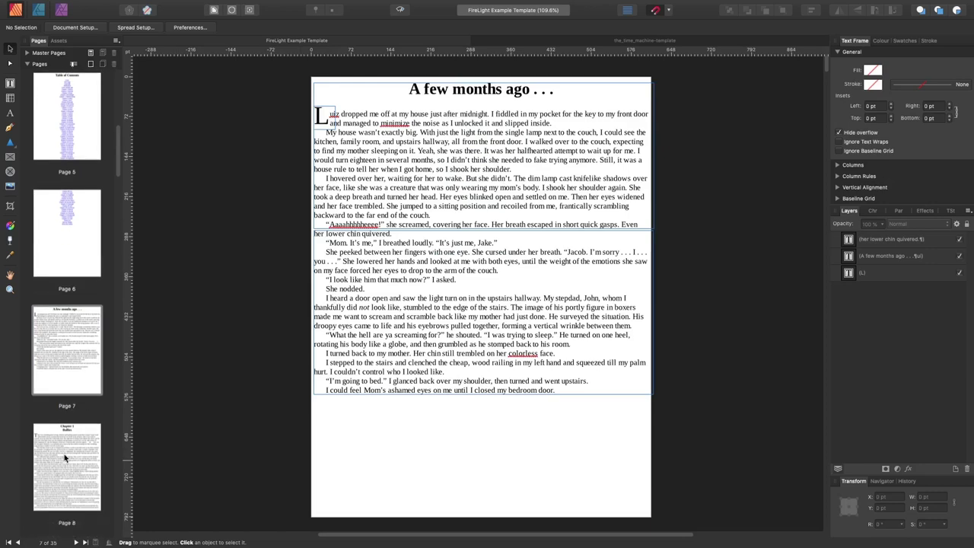
left_click(72, 373)
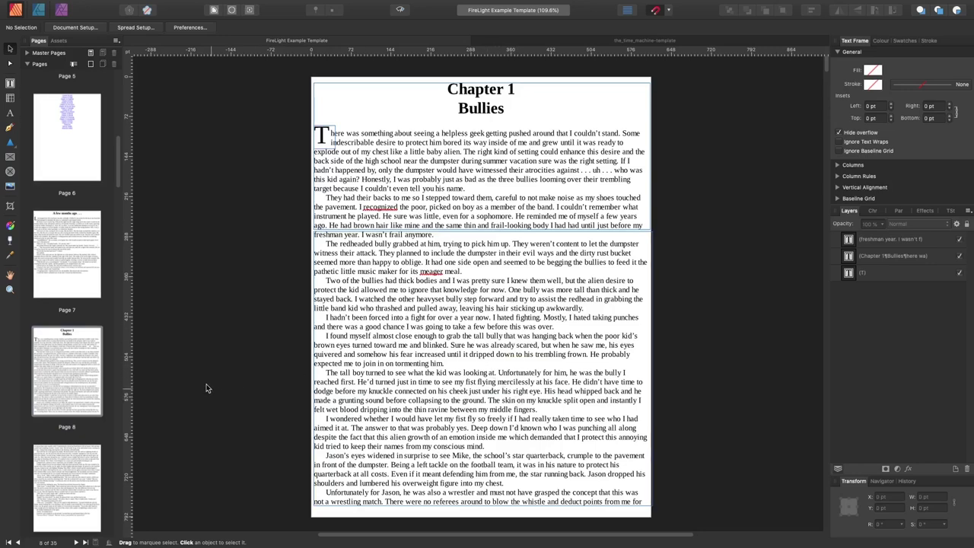
scroll(65, 366, "down", 5)
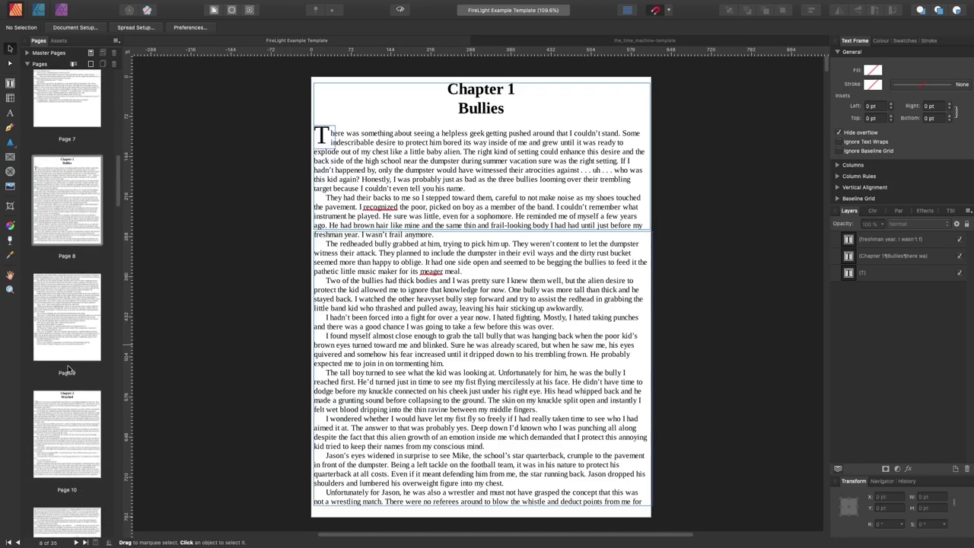
left_click(73, 324)
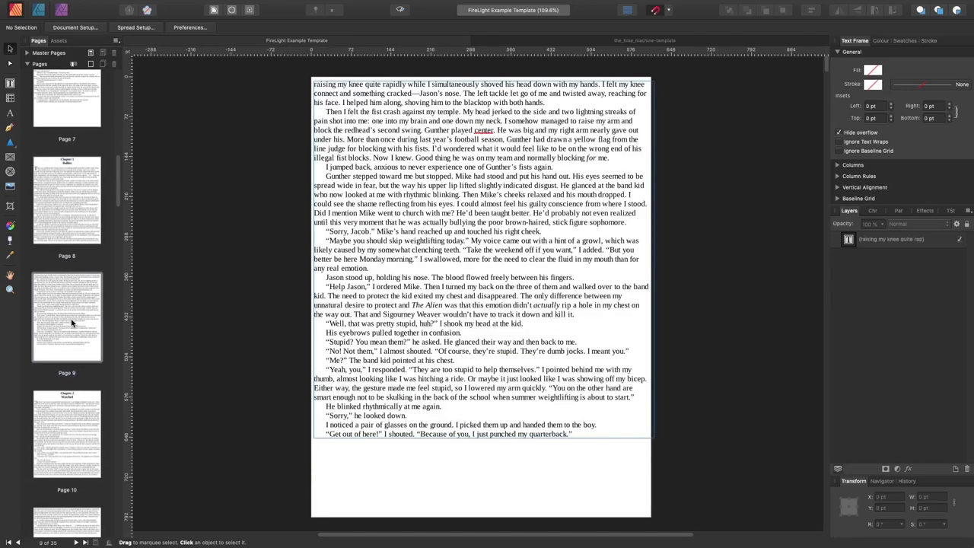
scroll(71, 335, "down", 4)
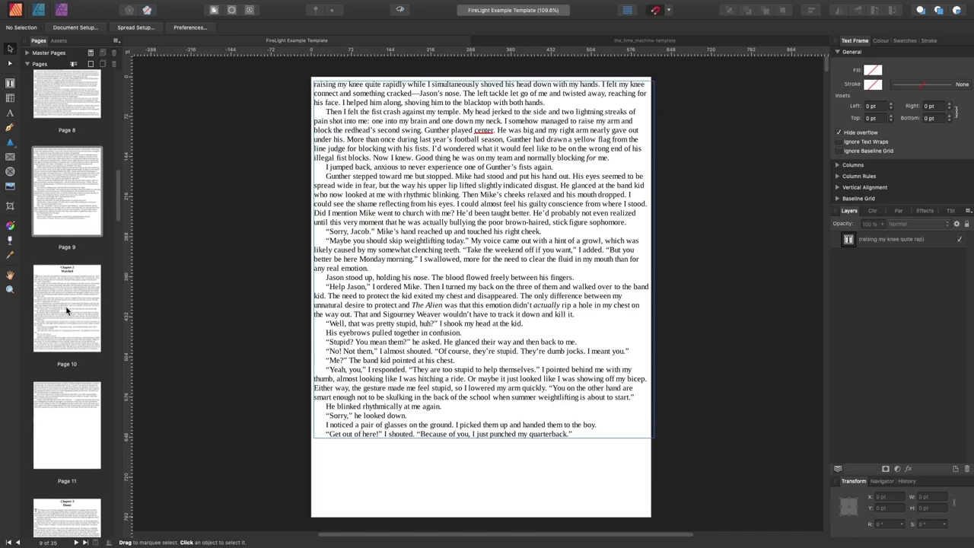
left_click(67, 311)
Select the Chapter 2 page's grouped text frames, clear the selection, and pick page 15
scroll(67, 309, "down", 4)
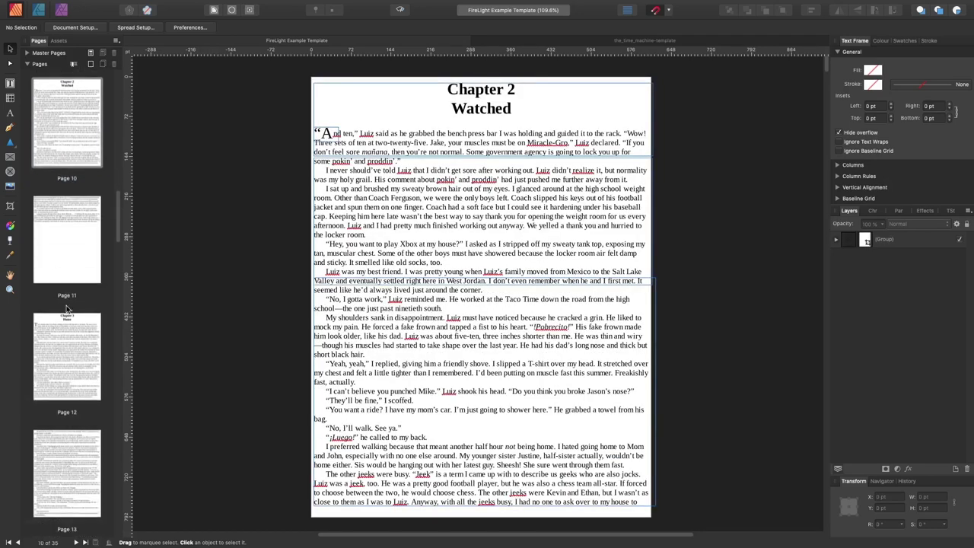
scroll(67, 309, "down", 4)
left_click(587, 401)
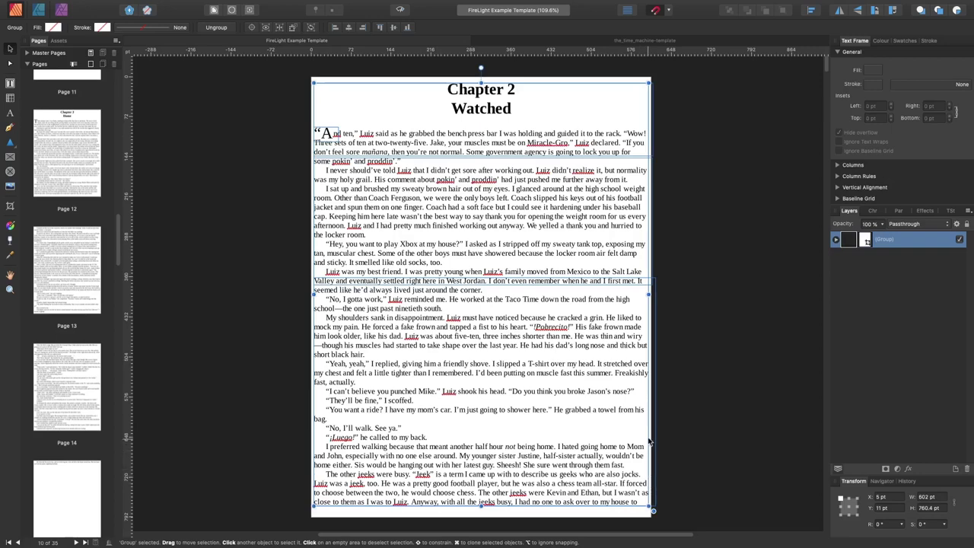
left_click(657, 377)
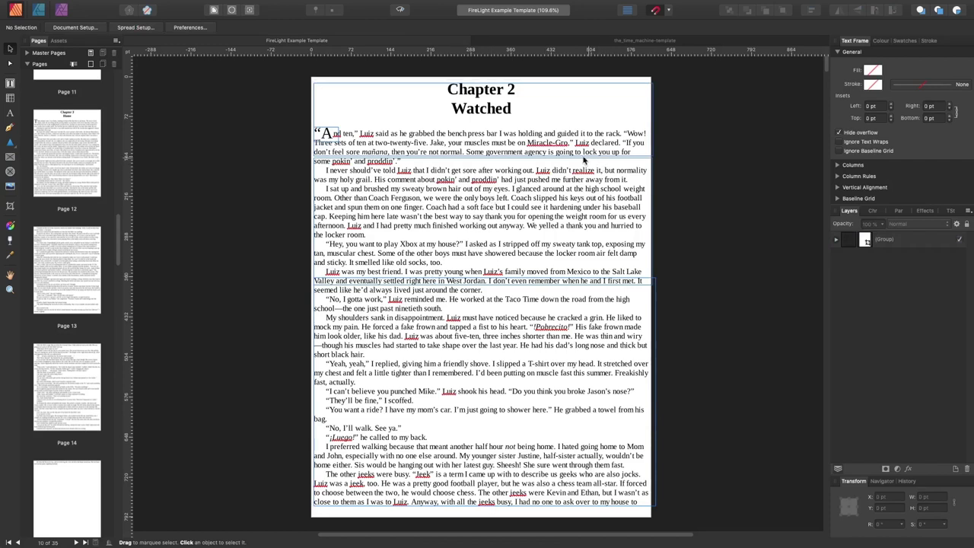
scroll(55, 435, "down", 5)
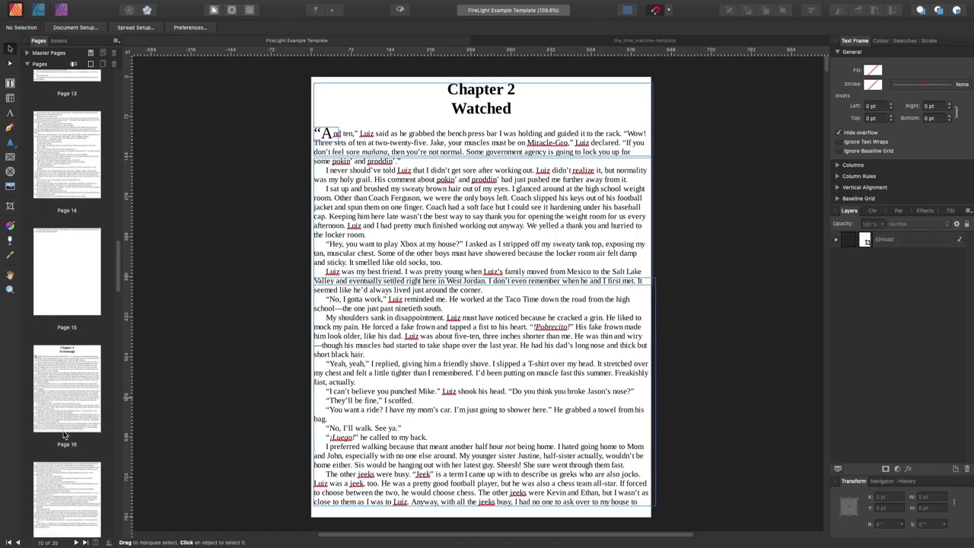
left_click(62, 282)
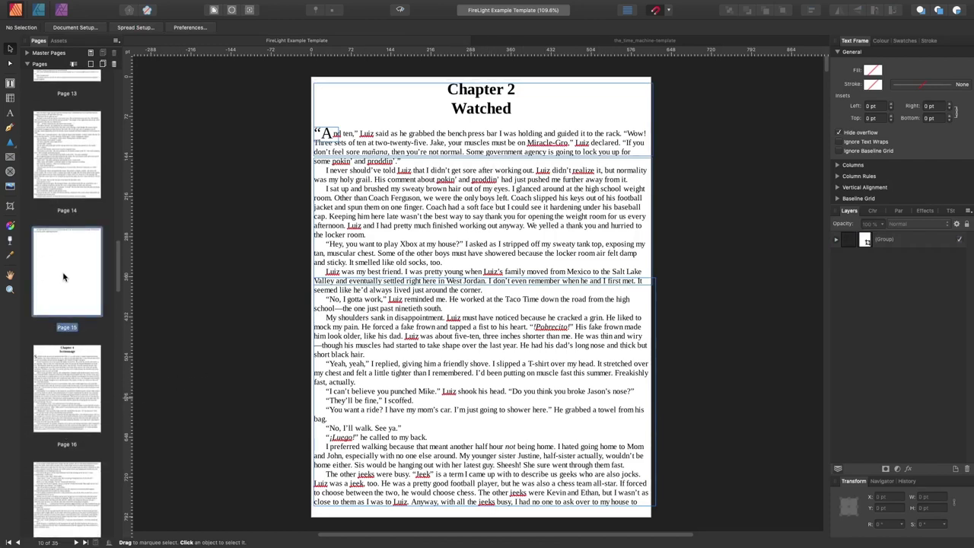
Select page 15's short top text frame, then jump to page 34, About the Author
double_click(63, 276)
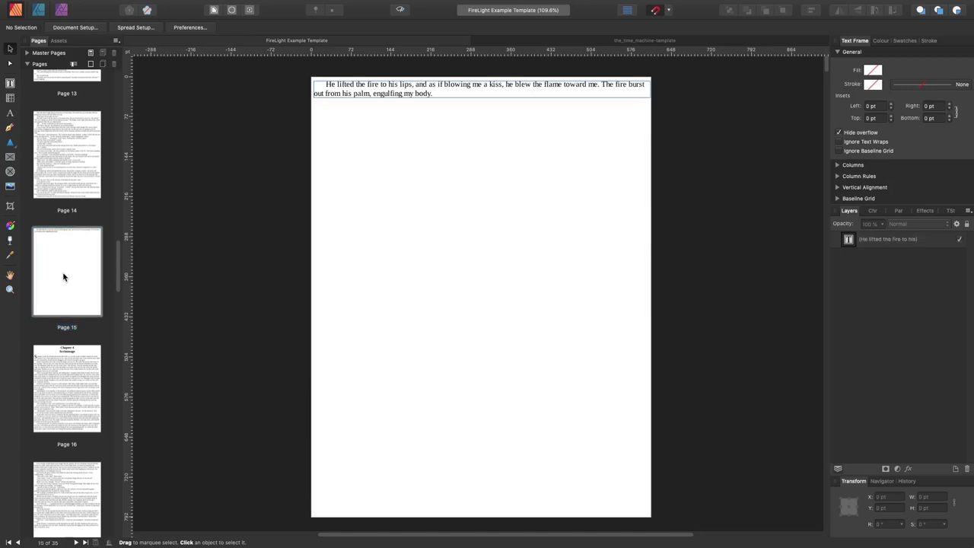
left_click(597, 94)
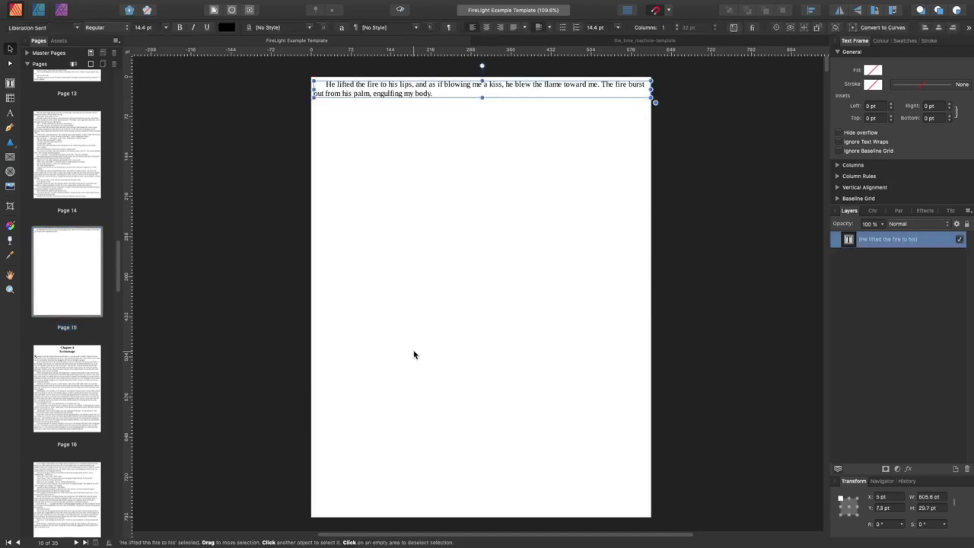
scroll(82, 502, "down", 15)
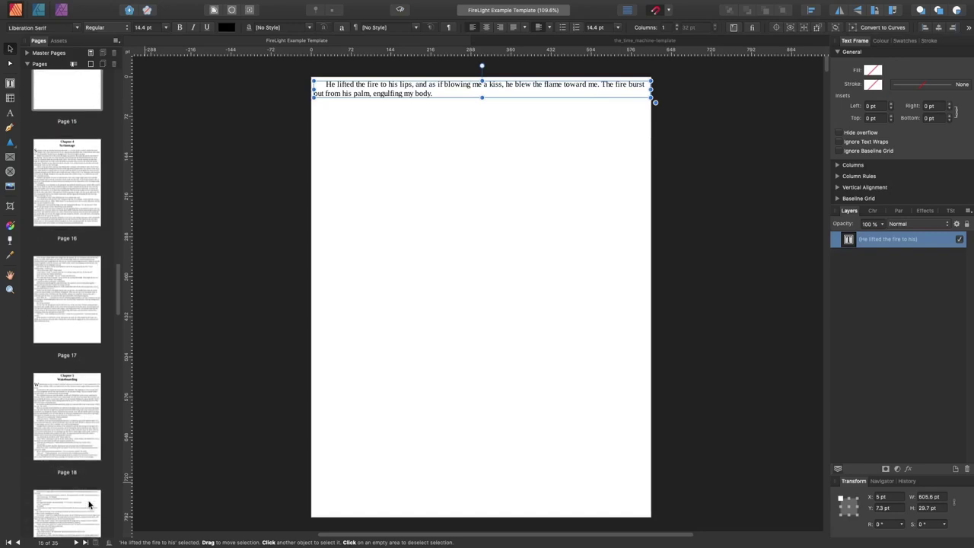
scroll(89, 509, "down", 15)
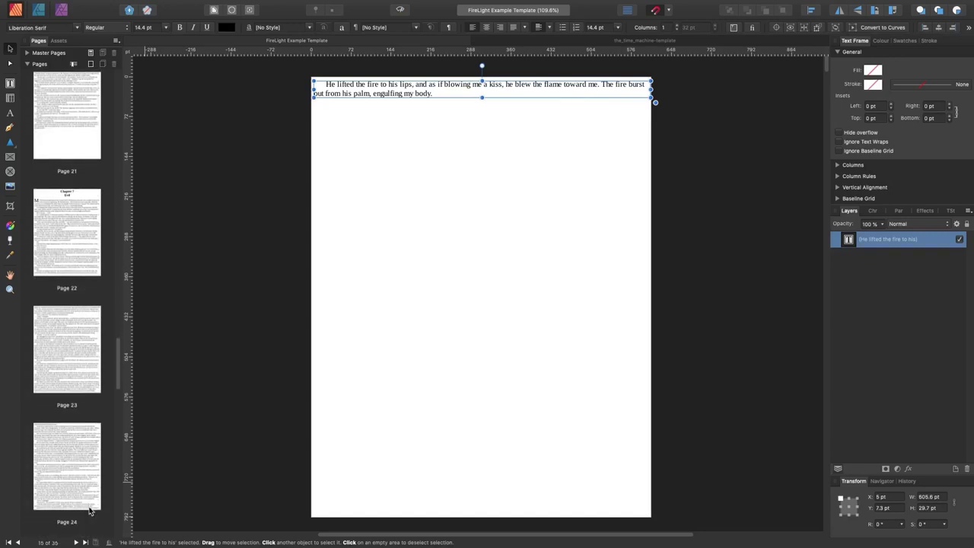
scroll(89, 508, "down", 6)
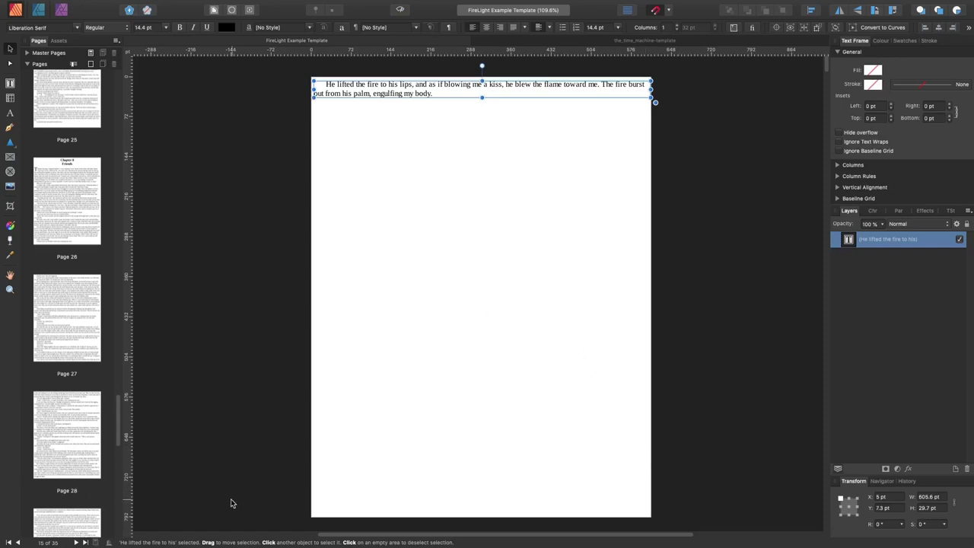
scroll(71, 423, "down", 9)
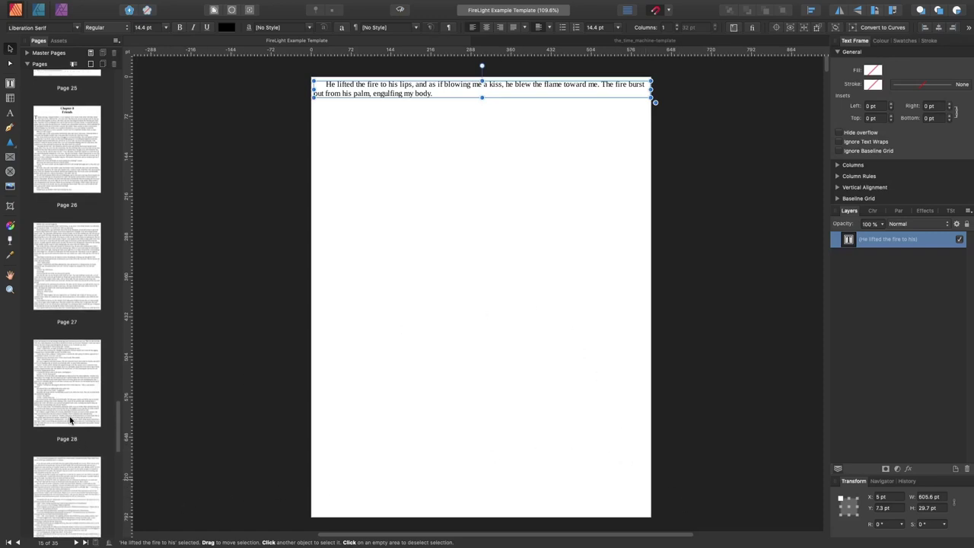
scroll(72, 376, "down", 9)
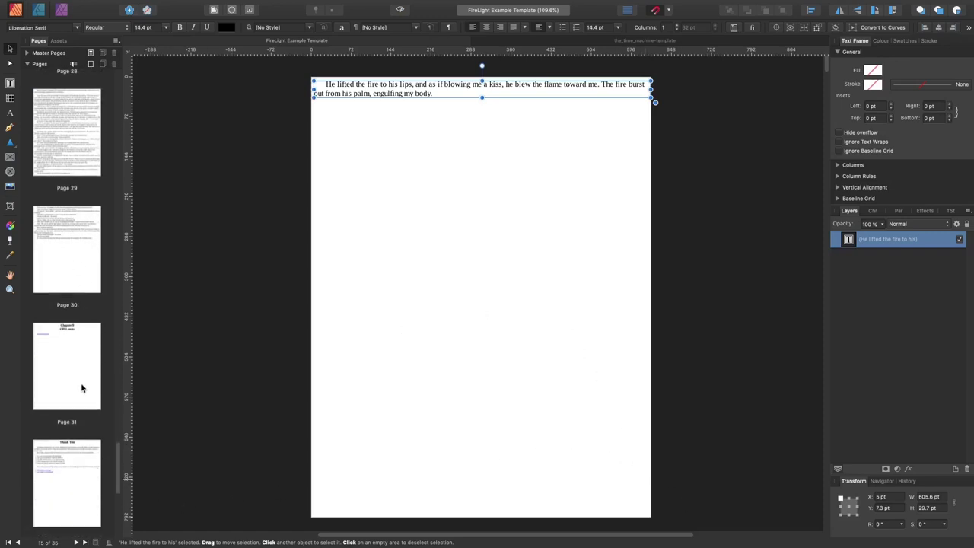
scroll(80, 384, "down", 2)
double_click(67, 348)
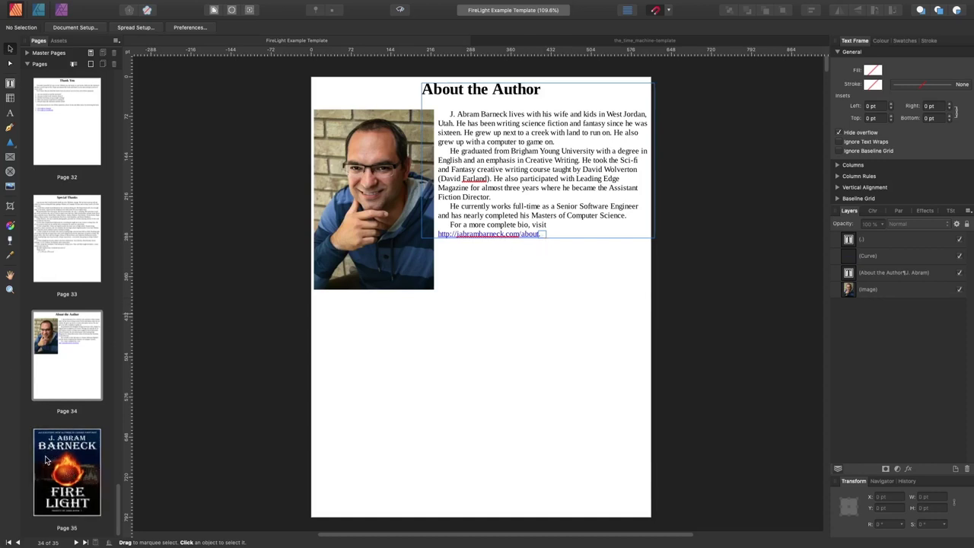
Scroll the FireLight Pages panel back up to the first pages
scroll(96, 314, "up", 2)
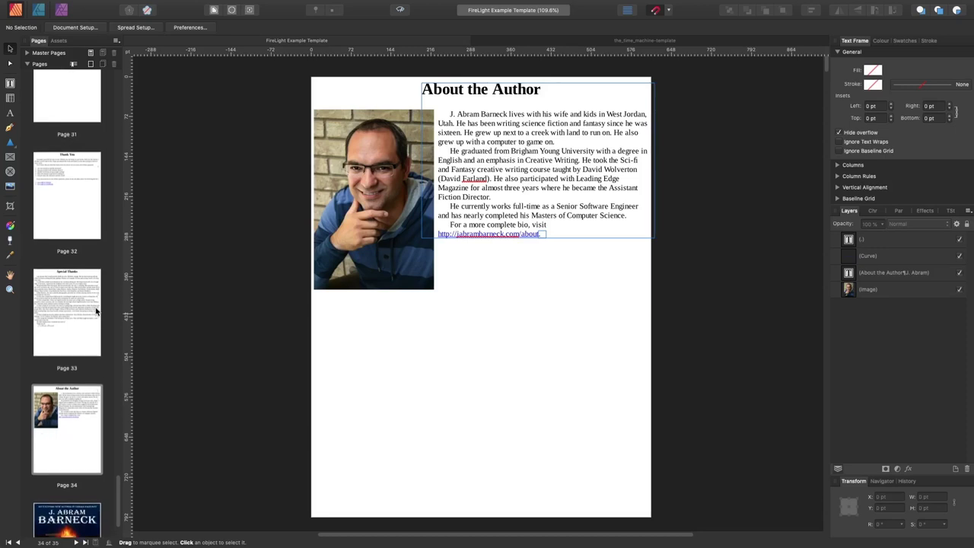
left_click_drag(120, 497, 106, 82)
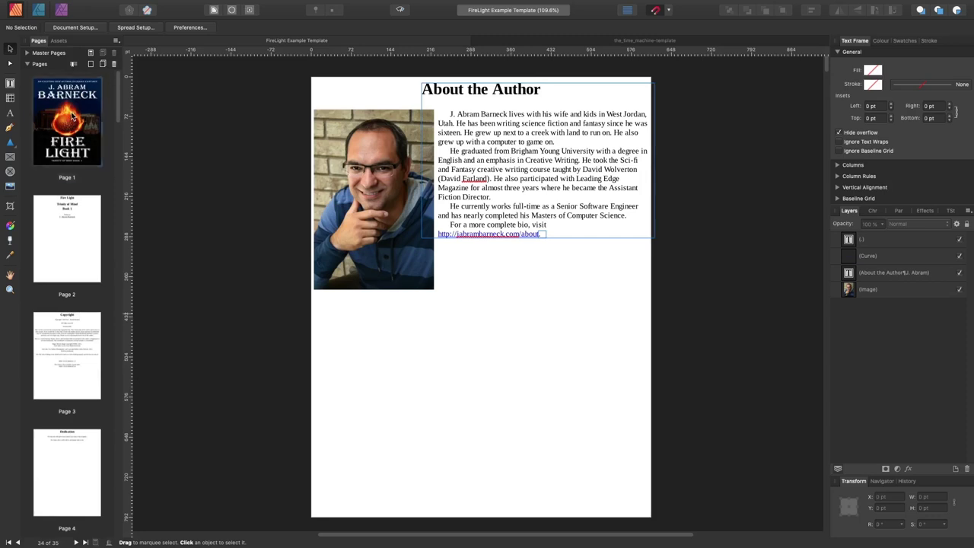
Switch to the Time Machine template, select page 1's text frame, then select page 3's text group
left_click(620, 41)
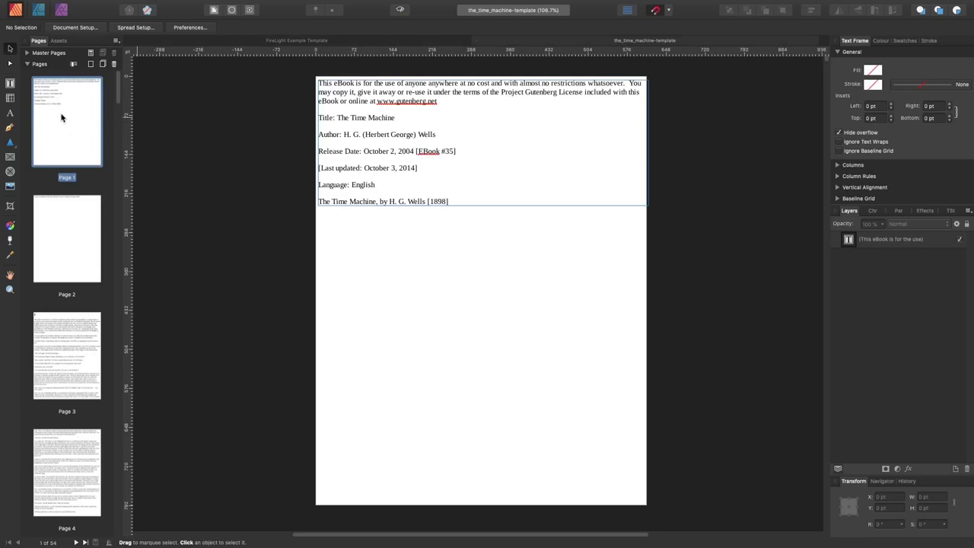
left_click(599, 200)
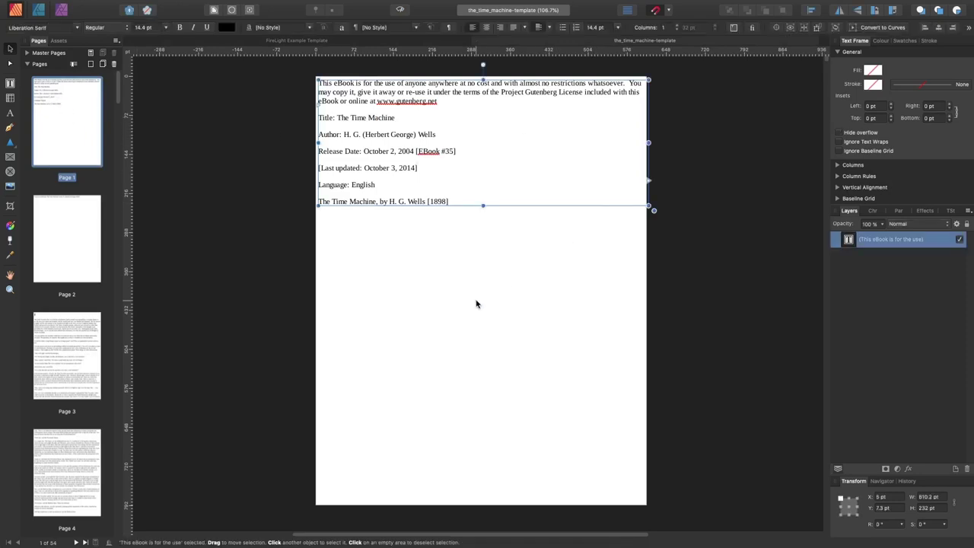
left_click(83, 248)
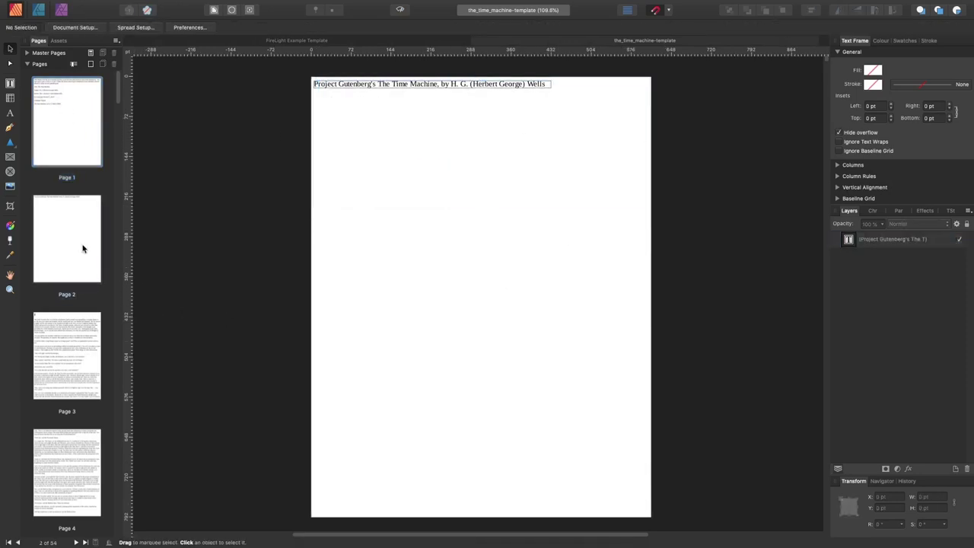
left_click(67, 347)
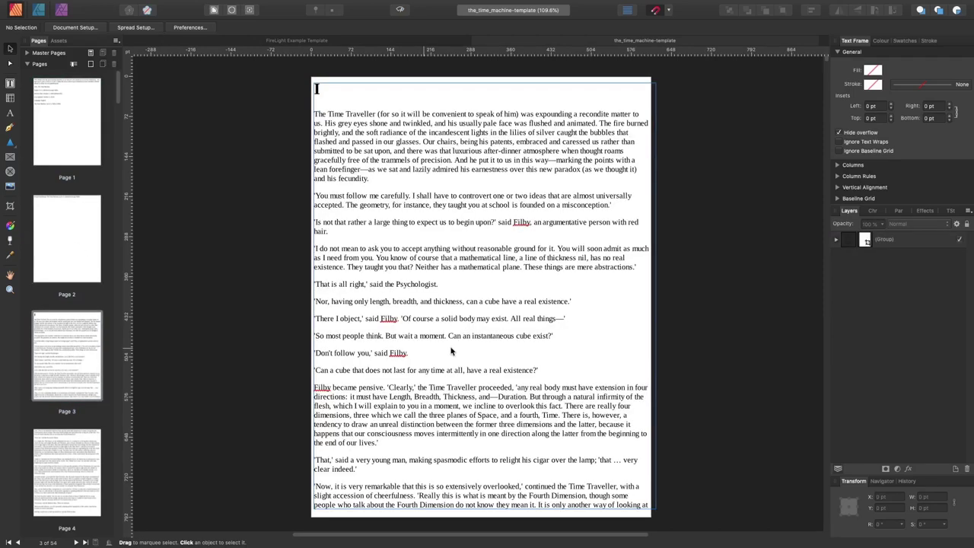
left_click(604, 399)
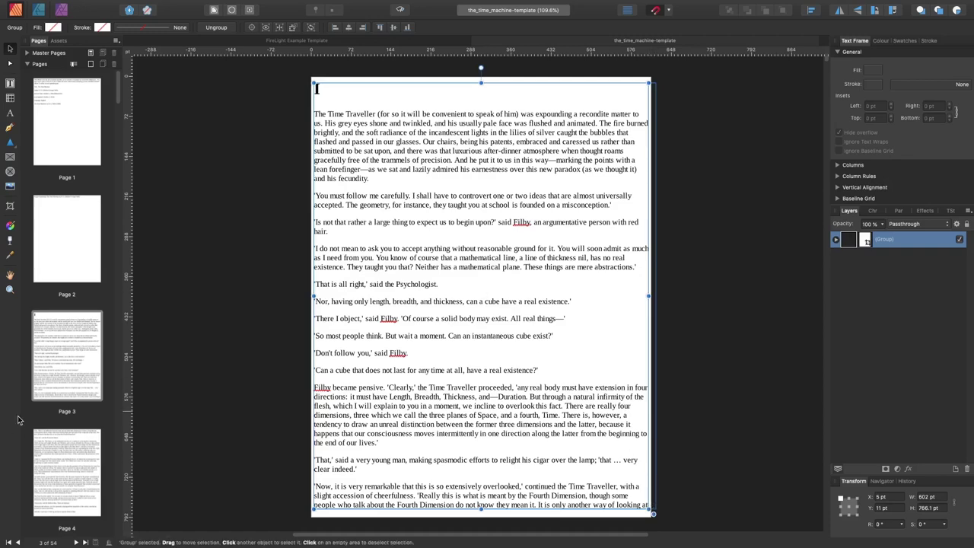
Compare page 4's text frame bounds with page 3's grouped text frame
left_click(48, 465)
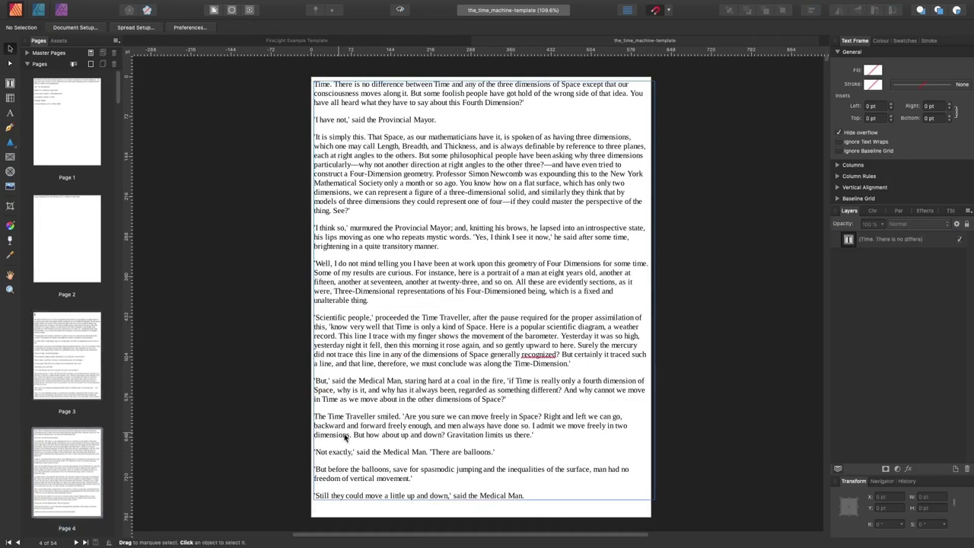
left_click(437, 444)
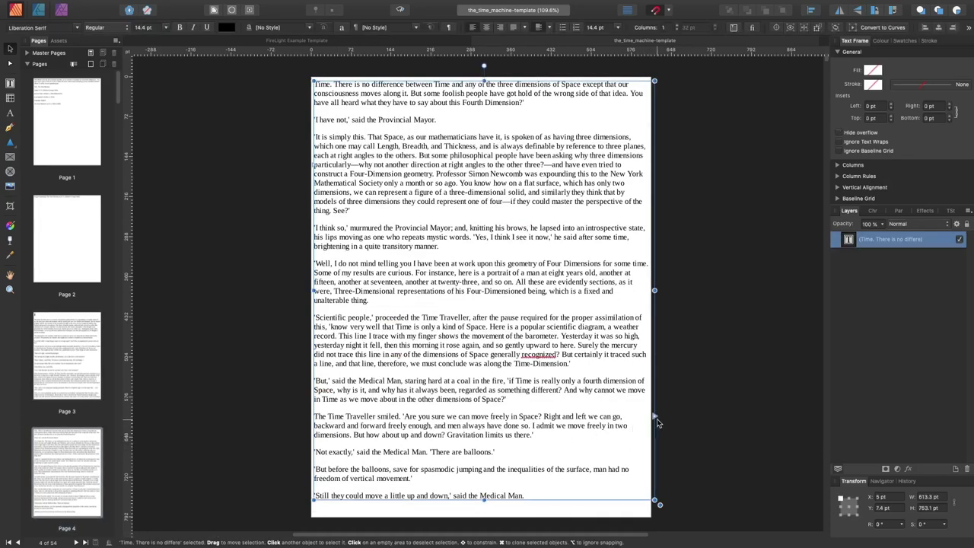
scroll(711, 418, "down", 2)
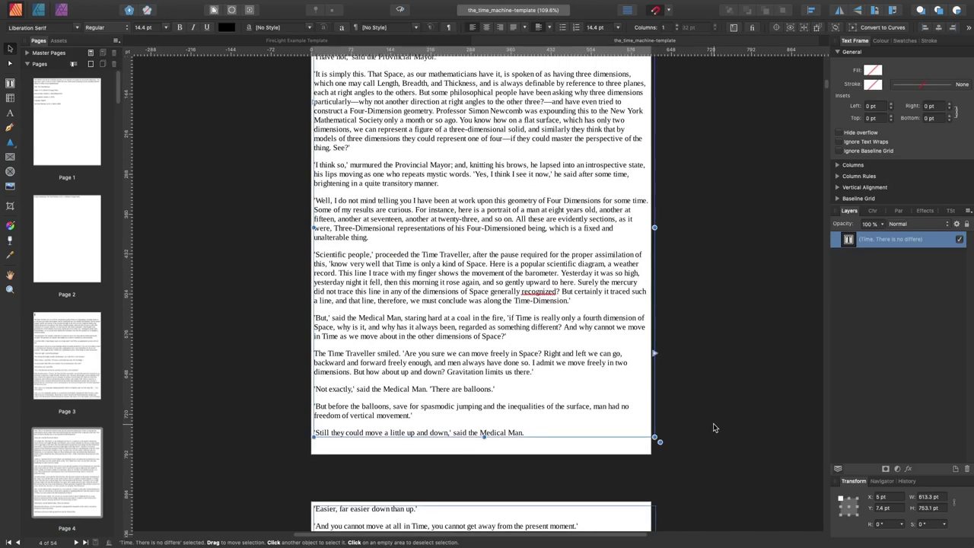
scroll(31, 454, "down", 2)
scroll(32, 455, "down", 2)
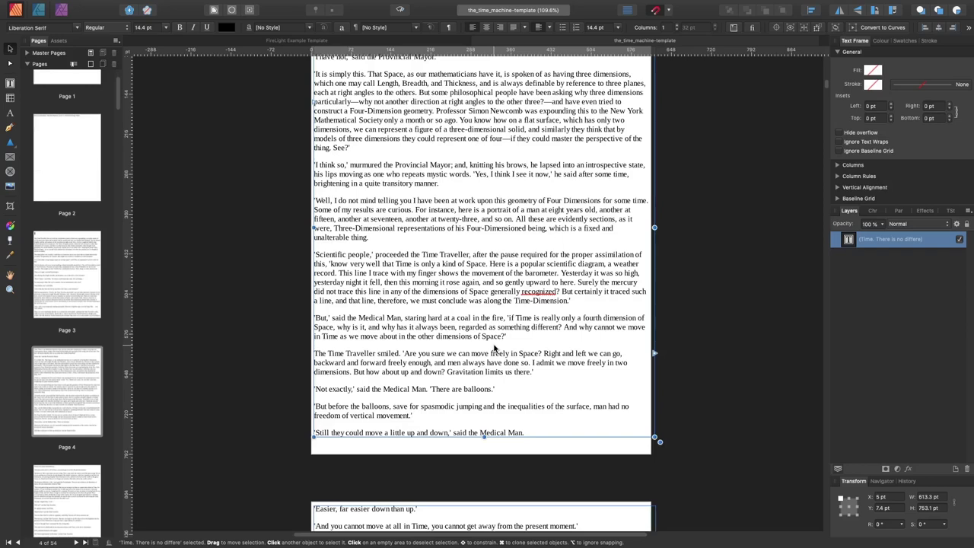
left_click(71, 266)
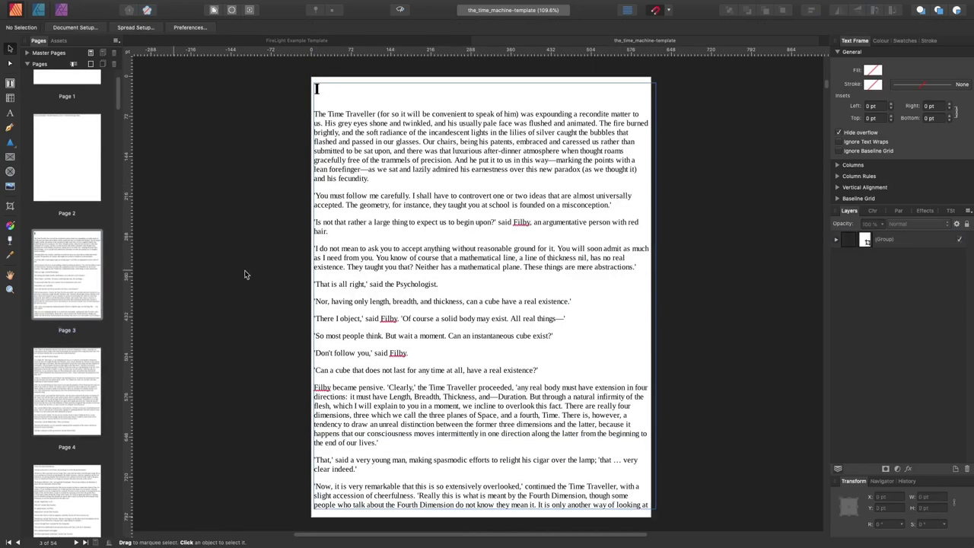
left_click(605, 313)
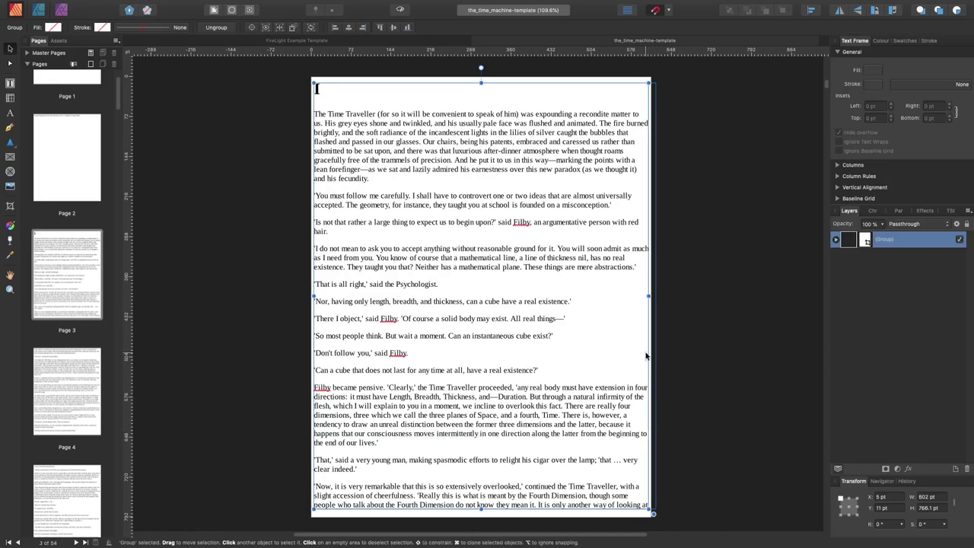
left_click(666, 426)
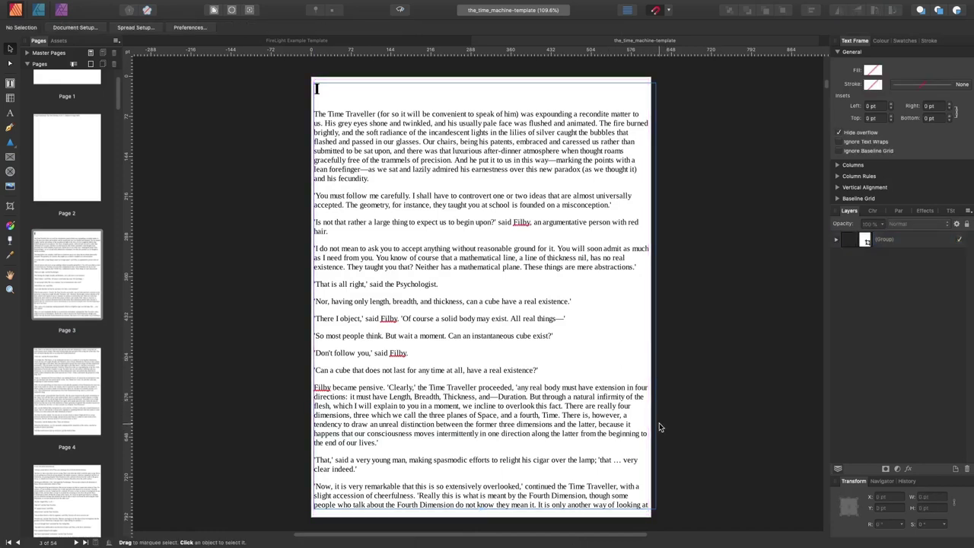
left_click(599, 285)
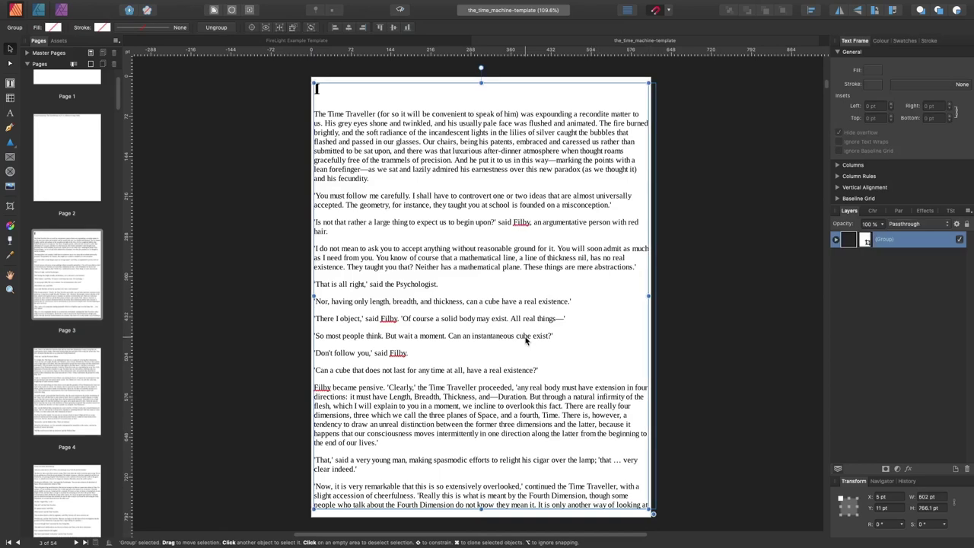
Select page 4's text frame, then the top of page 5's four dialogue frames
scroll(525, 344, "down", 2)
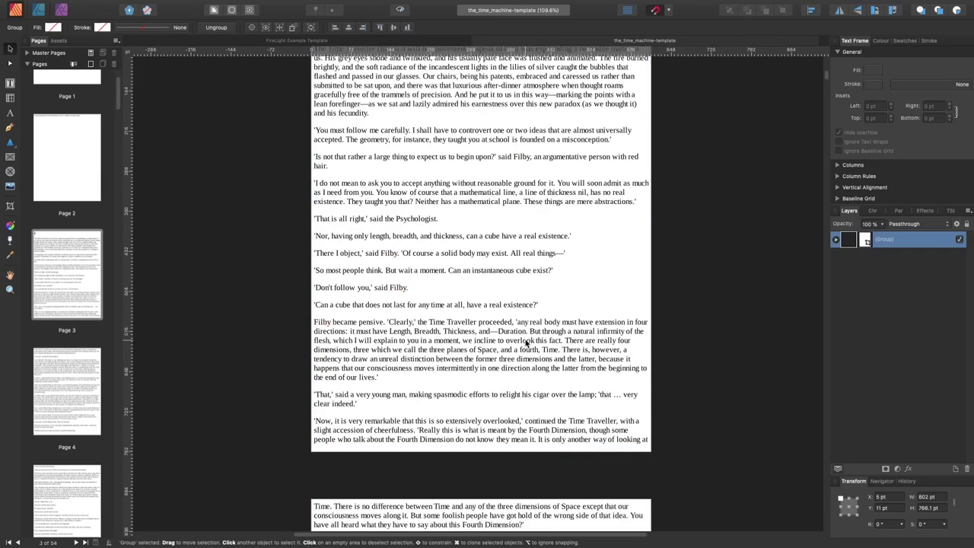
left_click(58, 388)
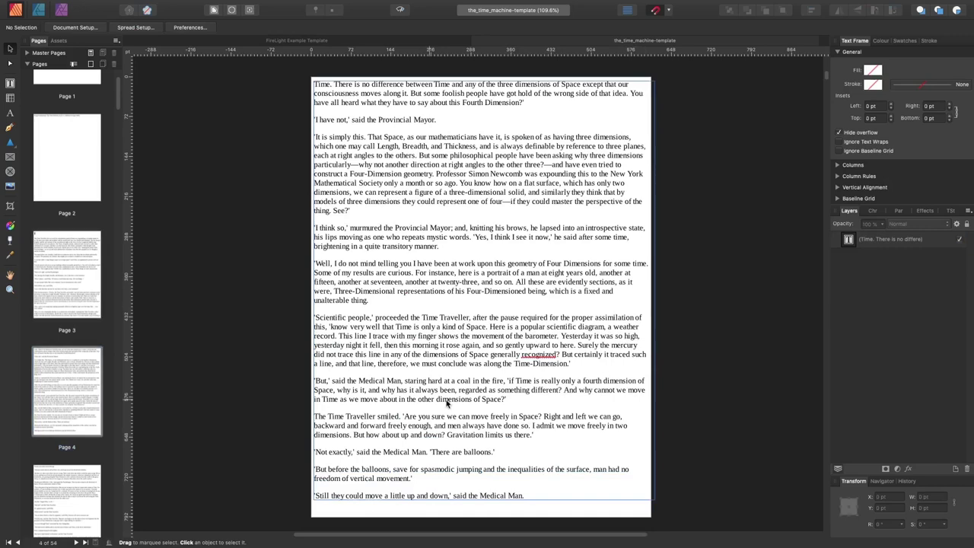
left_click(476, 409)
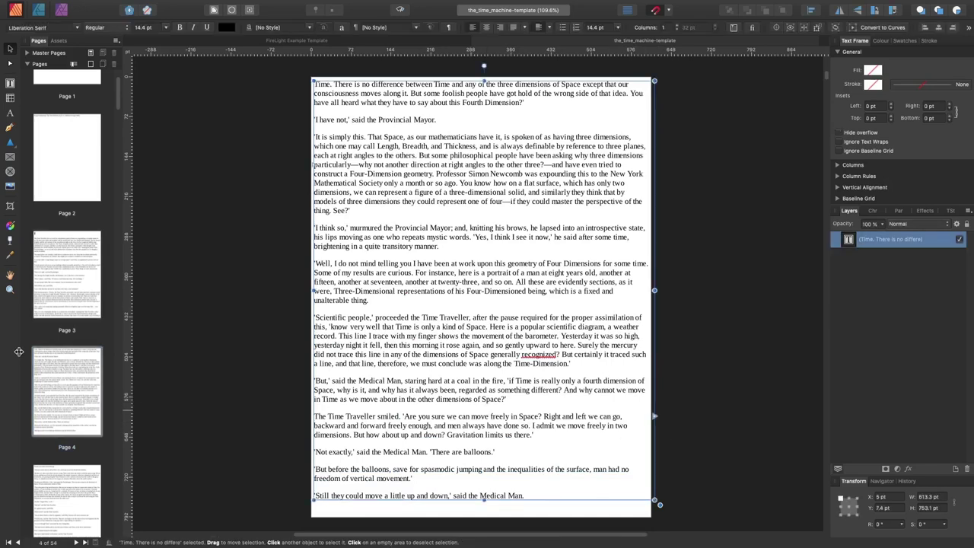
scroll(61, 380, "down", 3)
left_click(65, 402)
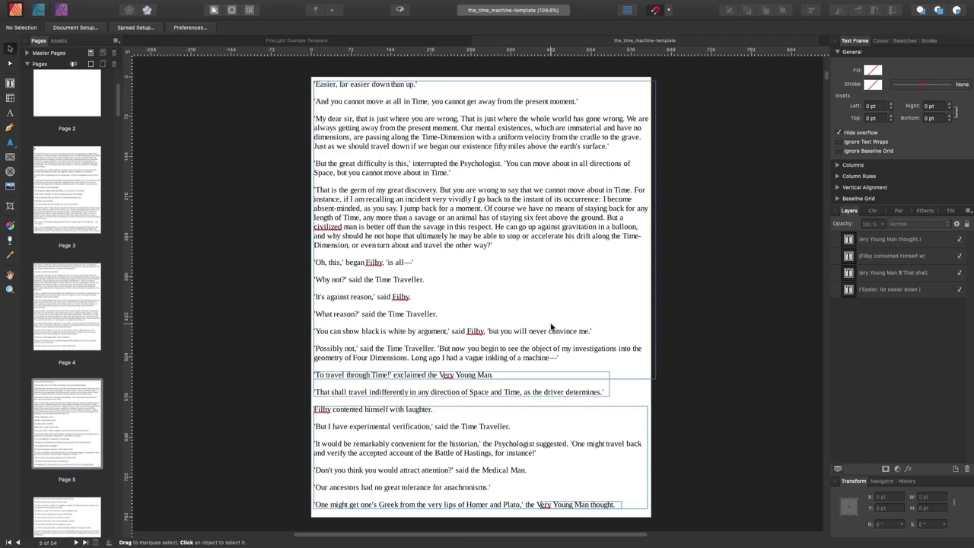
left_click(552, 325)
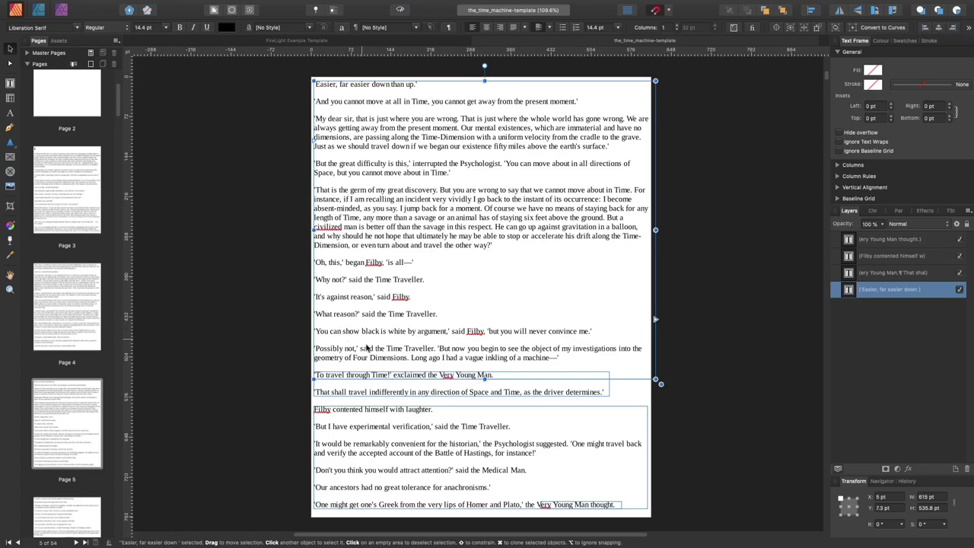
scroll(82, 245, "up", 3)
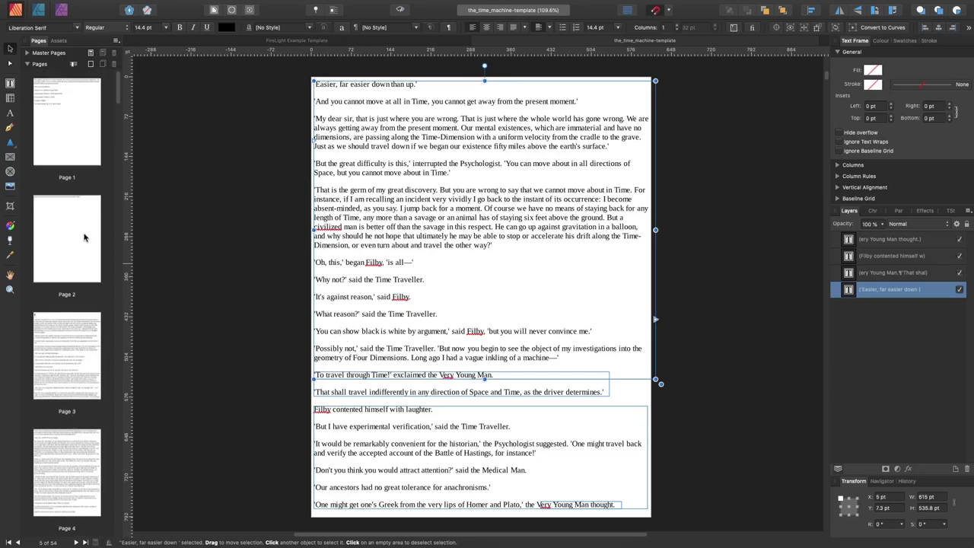
Return to the FireLight Example Template tab, scroll the Pages panel up and display the page 1 cover
left_click(326, 44)
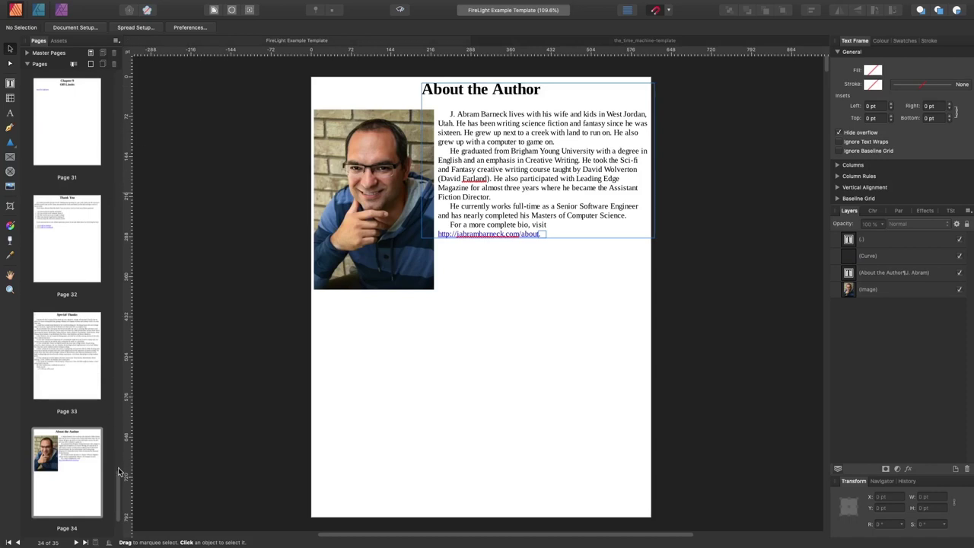
left_click_drag(120, 478, 117, 74)
left_click(61, 126)
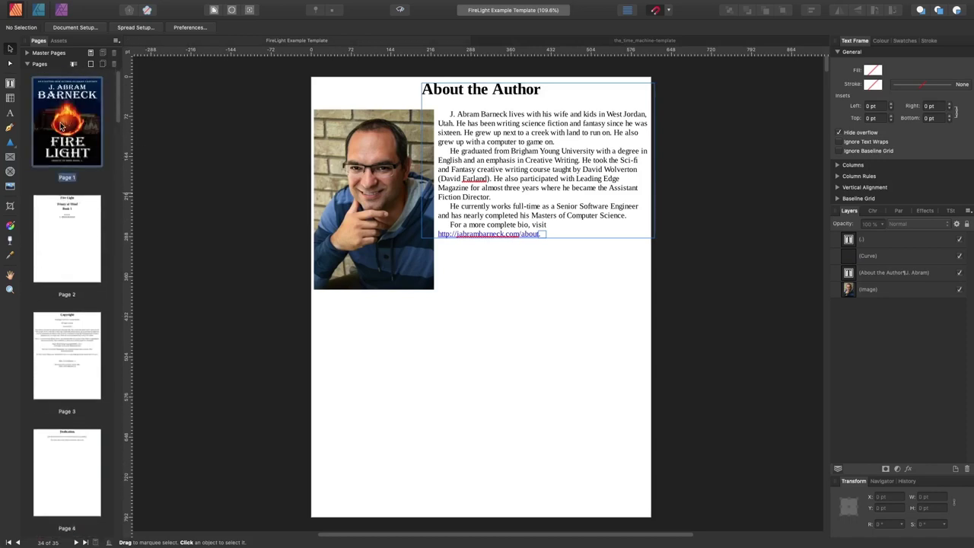